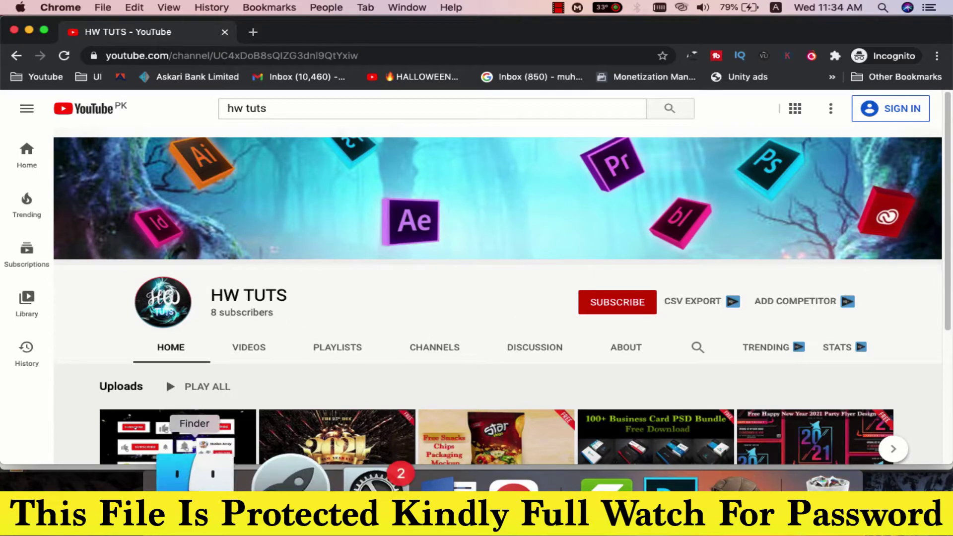
Bring up a Finder window of the character animator folder over the YouTube page in Chrome
left_click(192, 484)
Tidy the Fire-Overlays icons and open the folder down to 'fire overlays by 2suns'
left_click(315, 281)
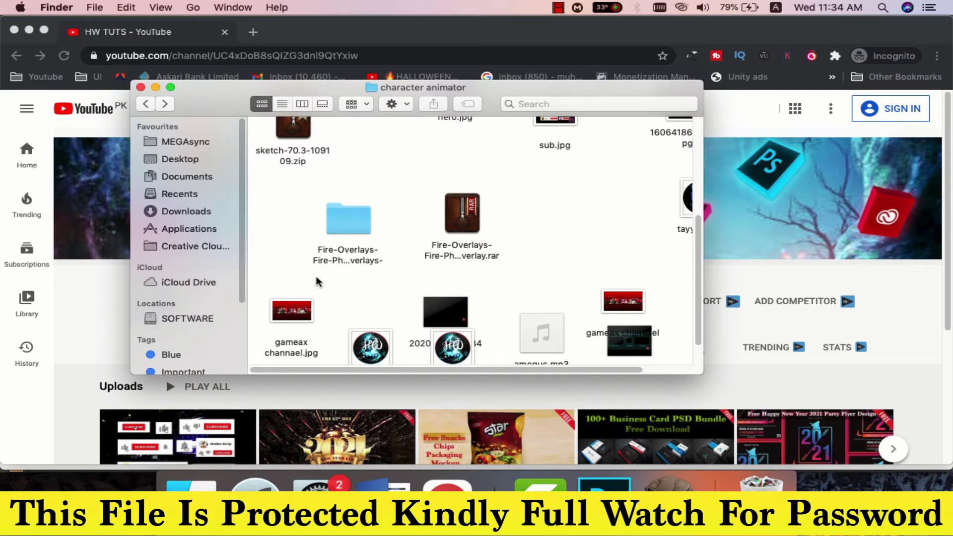
left_click_drag(455, 229, 465, 201)
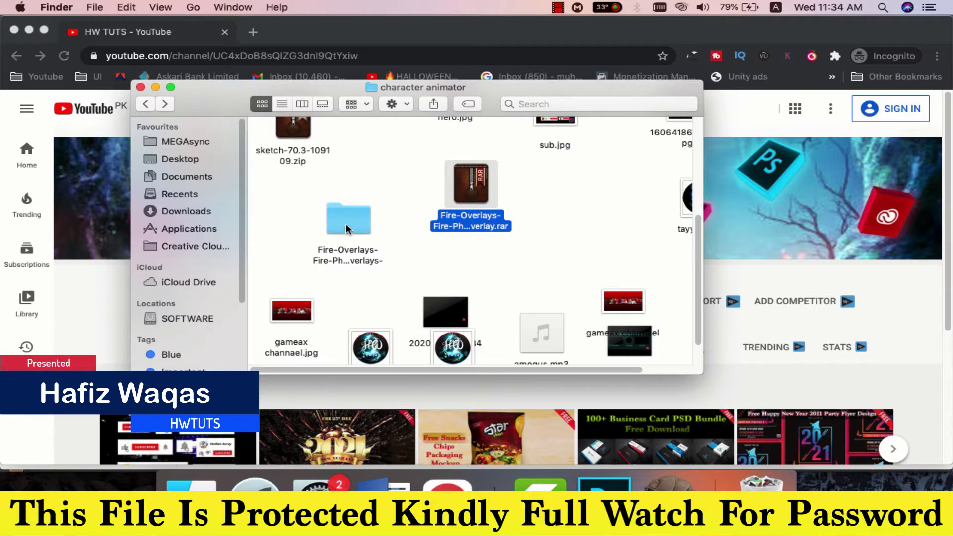
left_click_drag(346, 223, 353, 205)
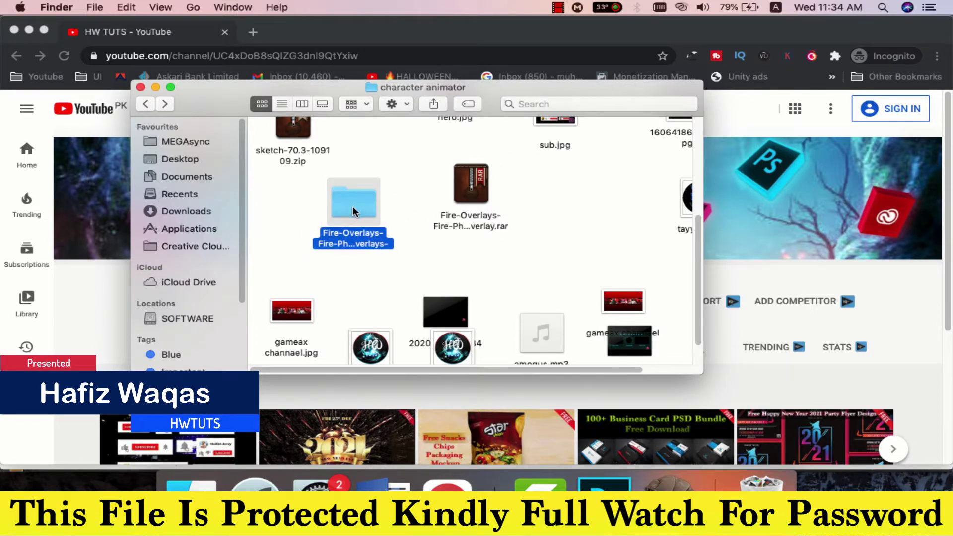
double_click(353, 209)
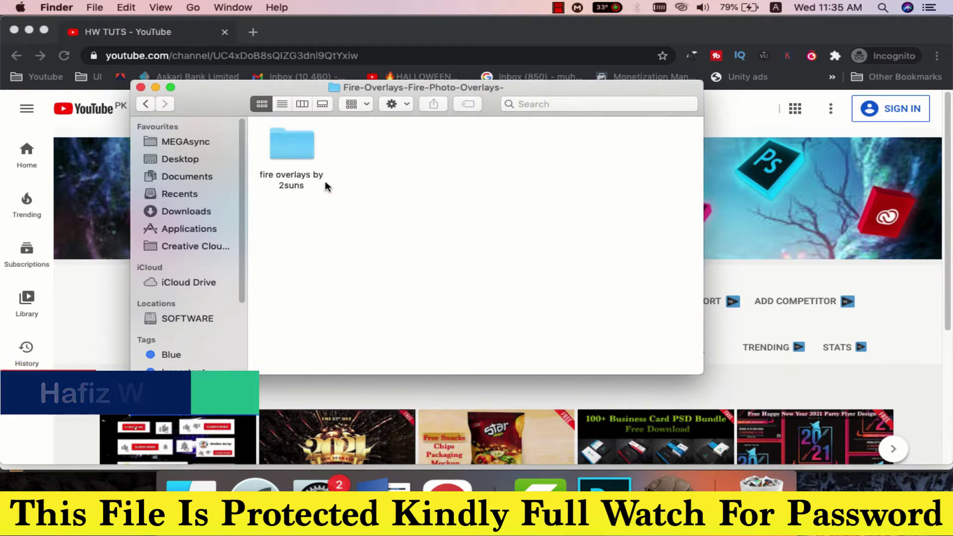
left_click(284, 147)
Browse the 2suns fire images, select '(6).jpg', and return to Photoshop's angel photo
double_click(284, 147)
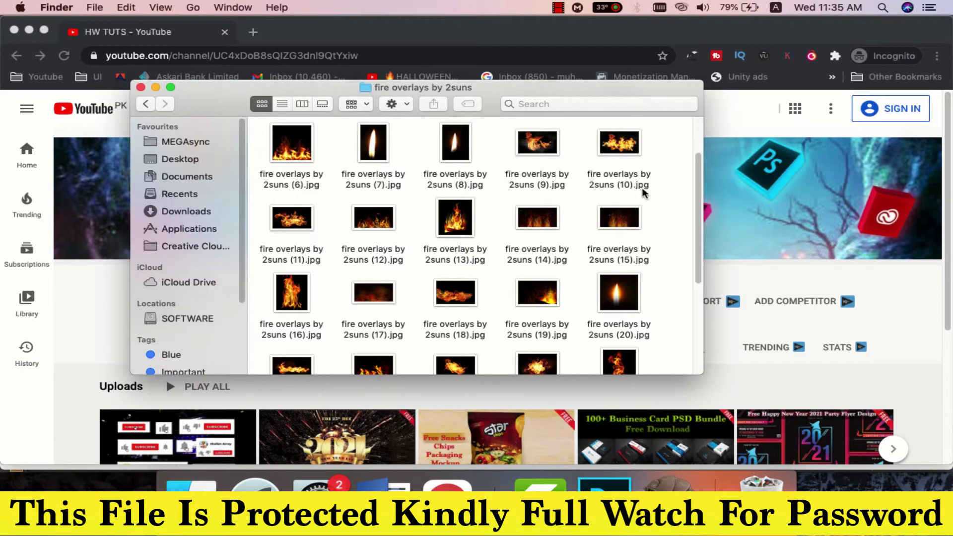
left_click_drag(698, 164, 704, 129)
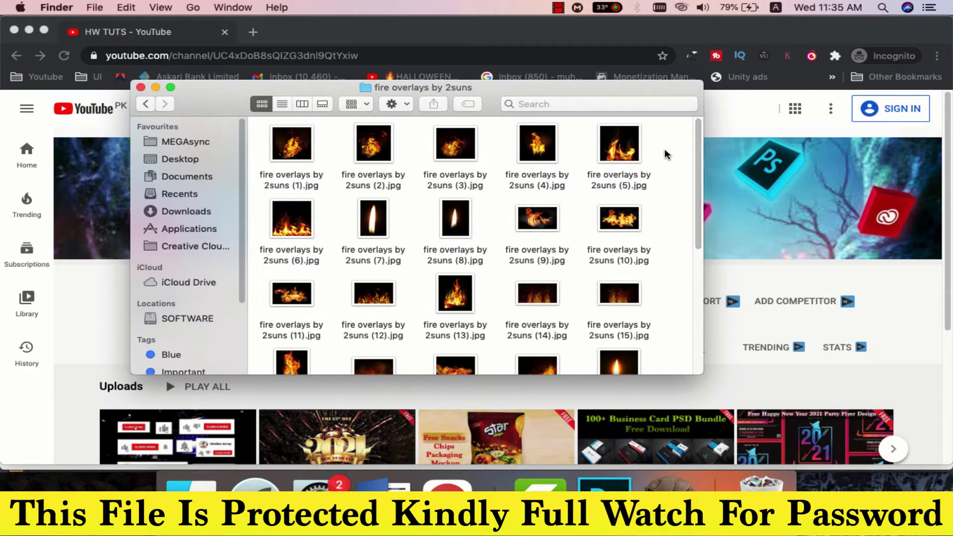
left_click_drag(699, 181, 706, 309)
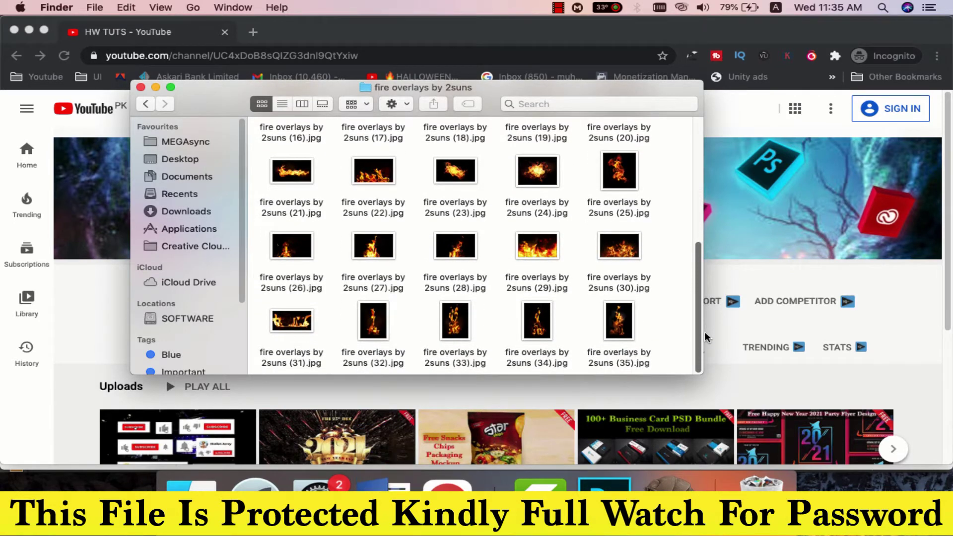
left_click_drag(703, 306, 703, 159)
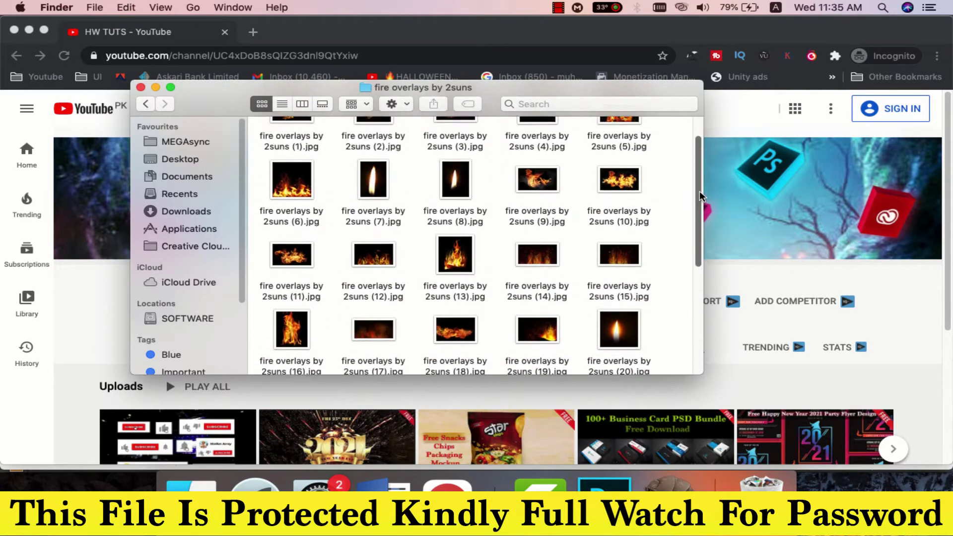
scroll(316, 221, "up", 1)
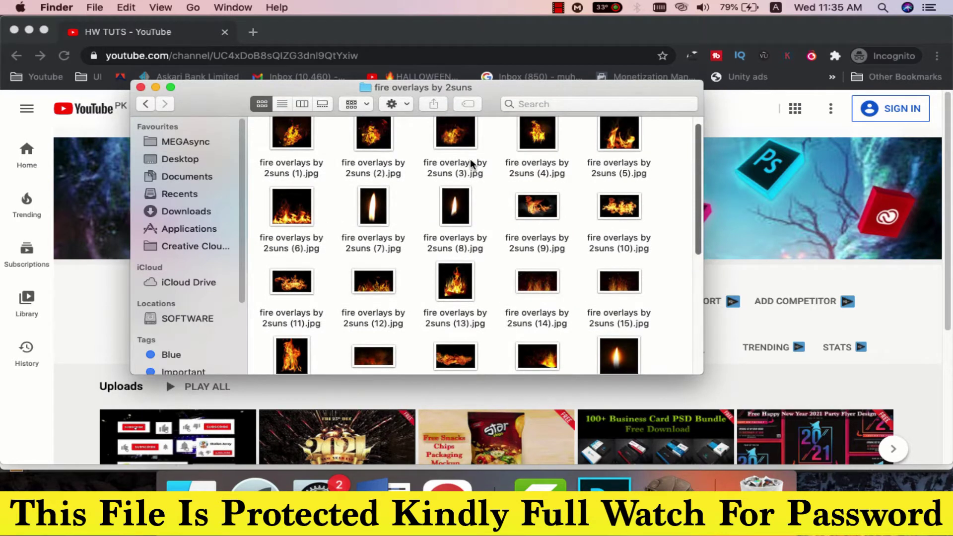
left_click(296, 221)
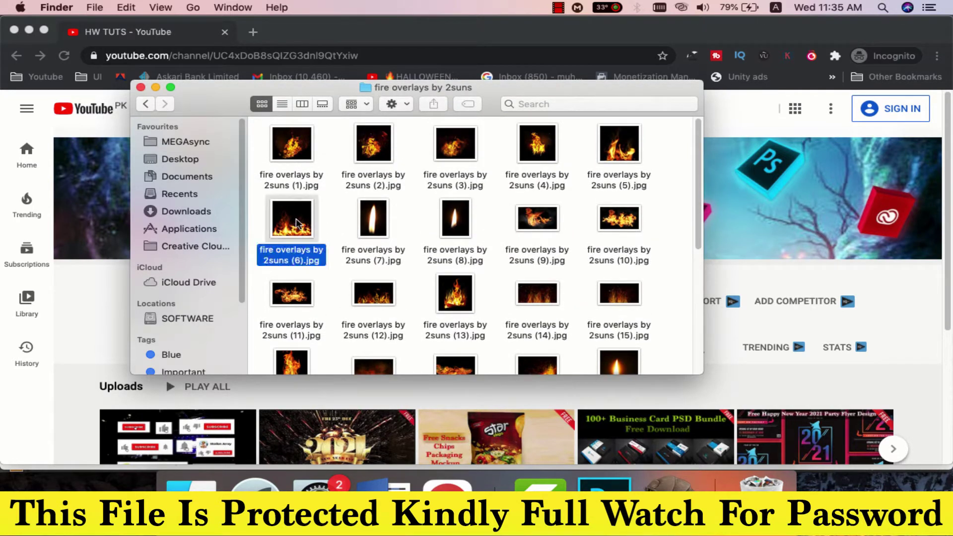
left_click(604, 484)
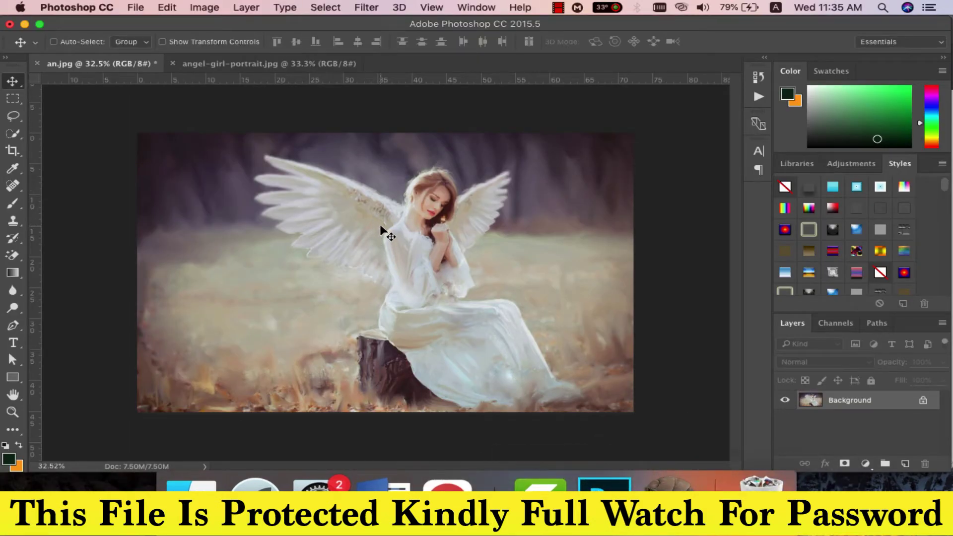
Drag fire overlays by 2suns (6).jpg onto the angel photo and scale it to cover the canvas
left_click(191, 485)
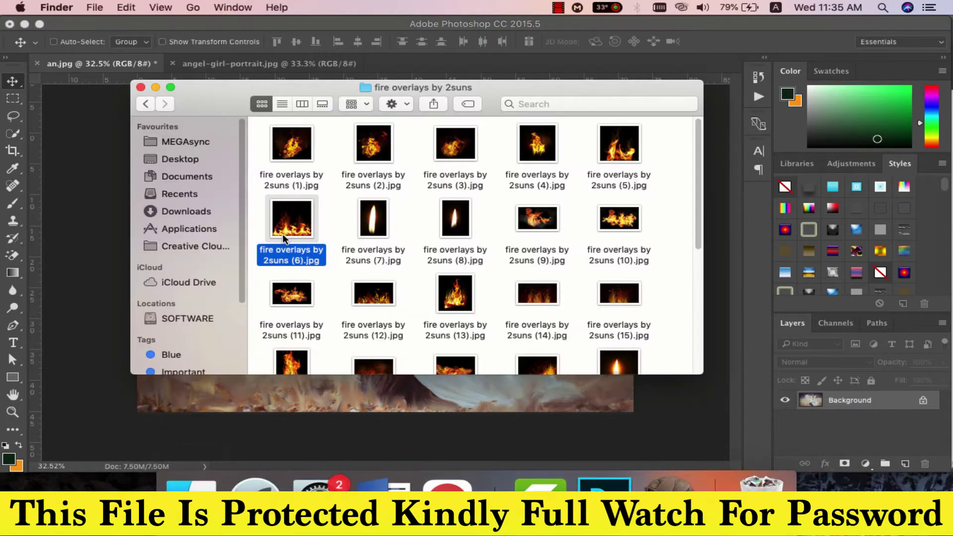
left_click_drag(293, 228, 298, 437)
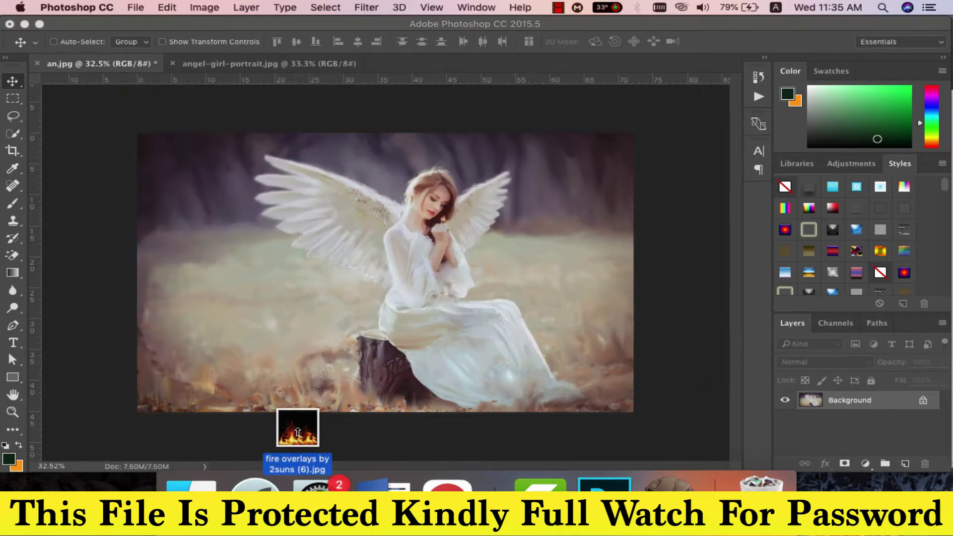
left_click_drag(297, 437, 376, 334)
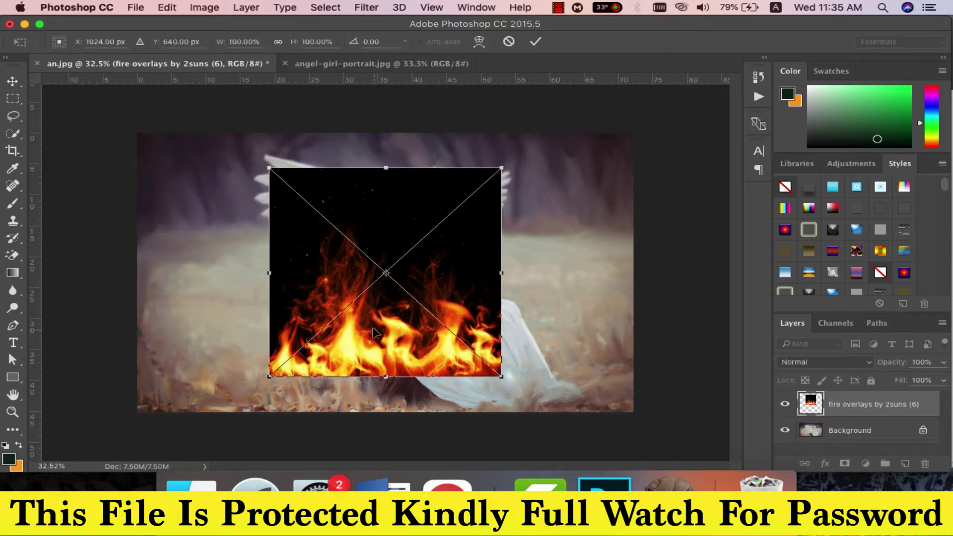
left_click_drag(502, 378, 634, 438)
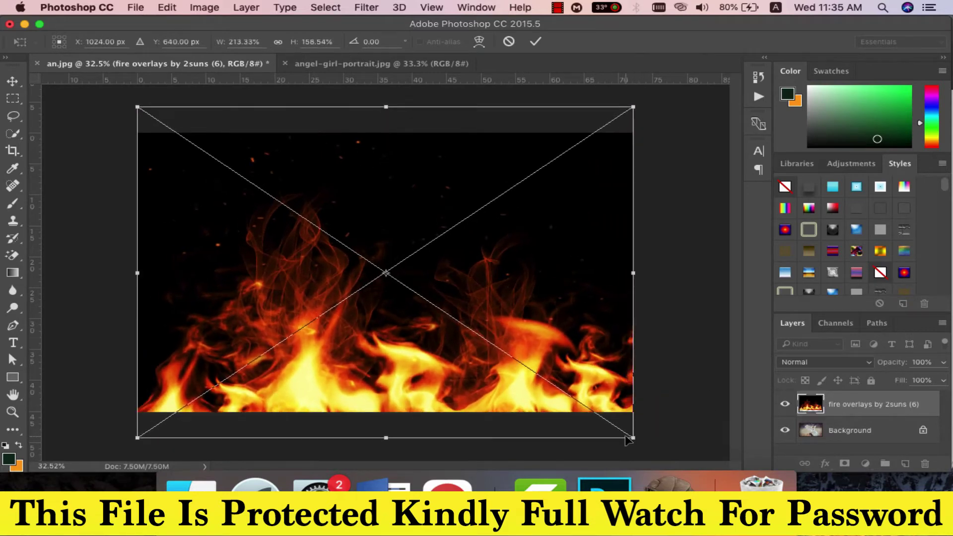
Commit the fire layer's size, set it to Screen blending, and shift it slightly left
key("Return")
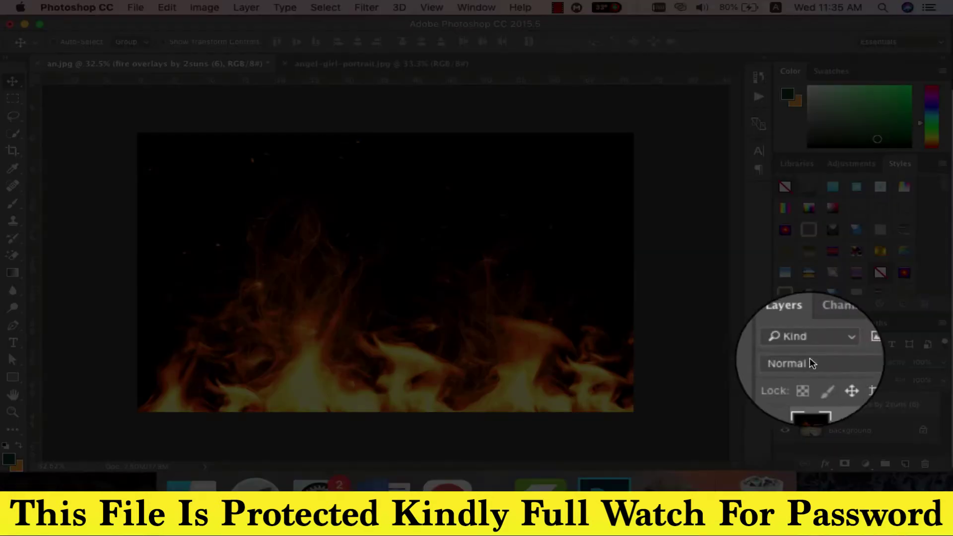
left_click(806, 362)
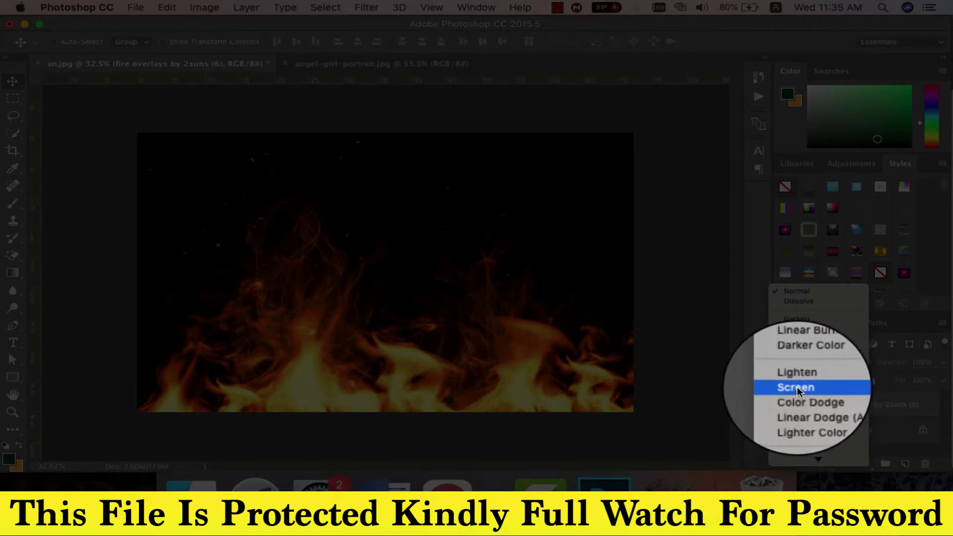
left_click(797, 387)
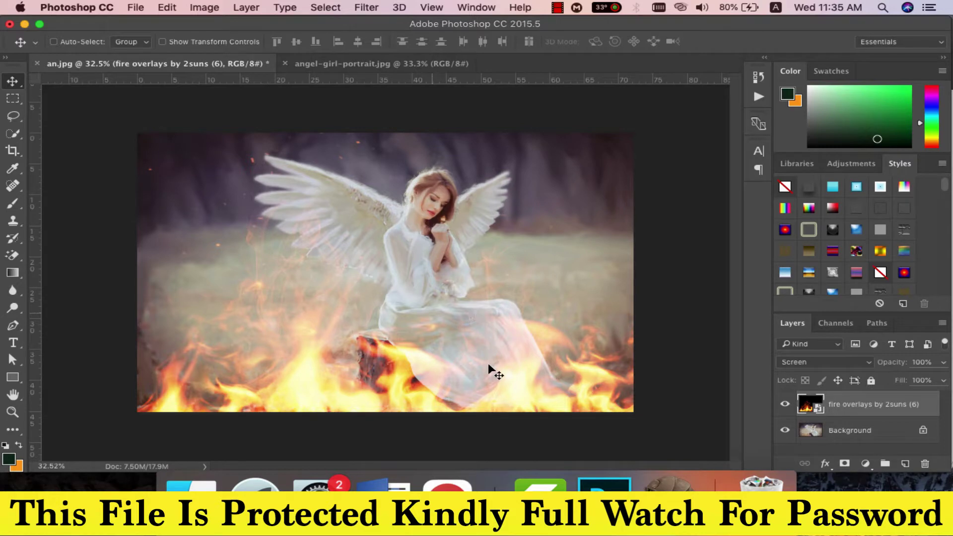
left_click_drag(489, 365, 501, 359)
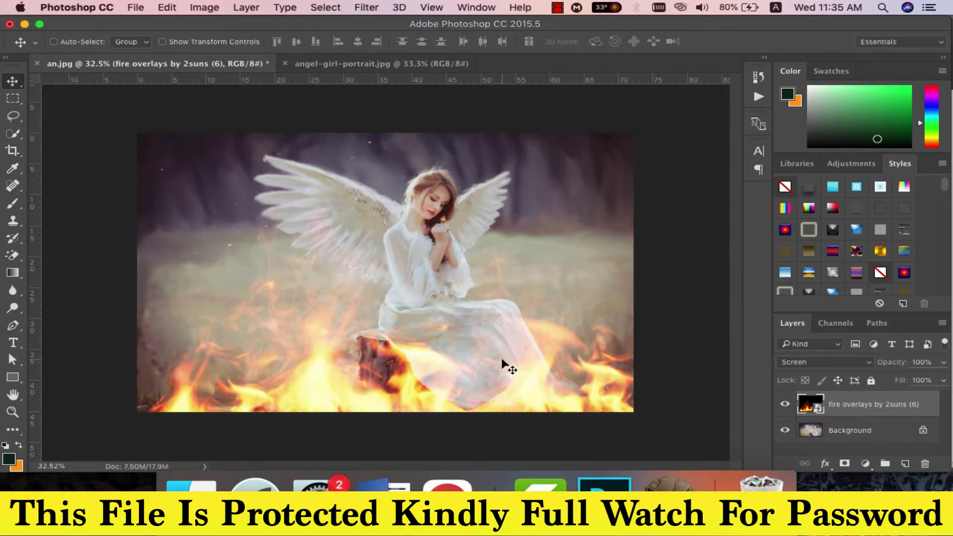
key("shift+Left")
key("shift+Left")
key("shift+Left")
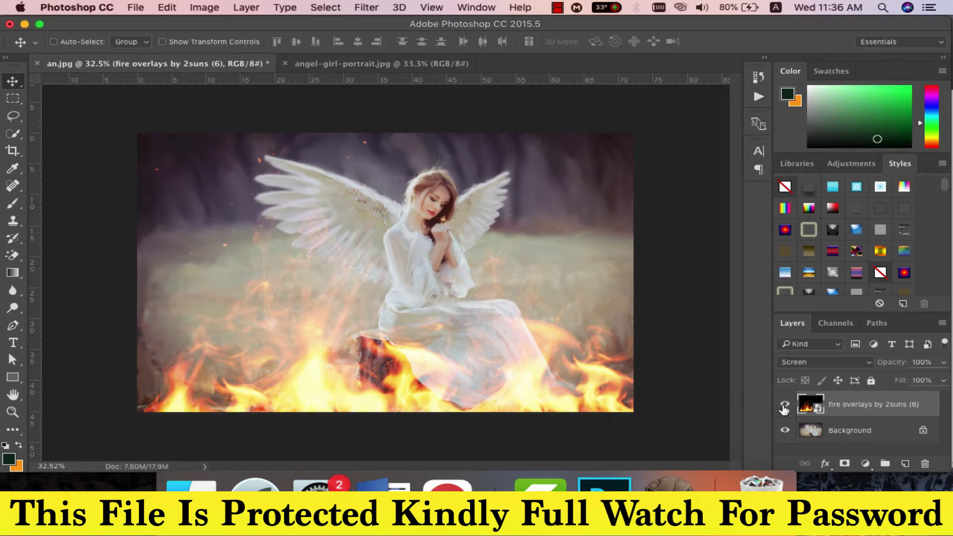
Hide the first fire layer and drag fire overlays by 2suns (1).jpg into Photoshop
left_click(784, 406)
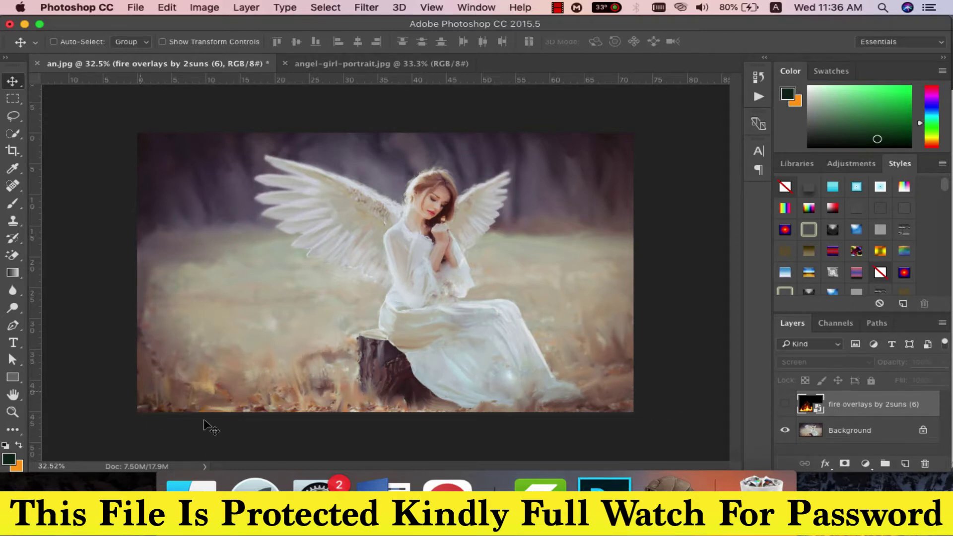
left_click(190, 469)
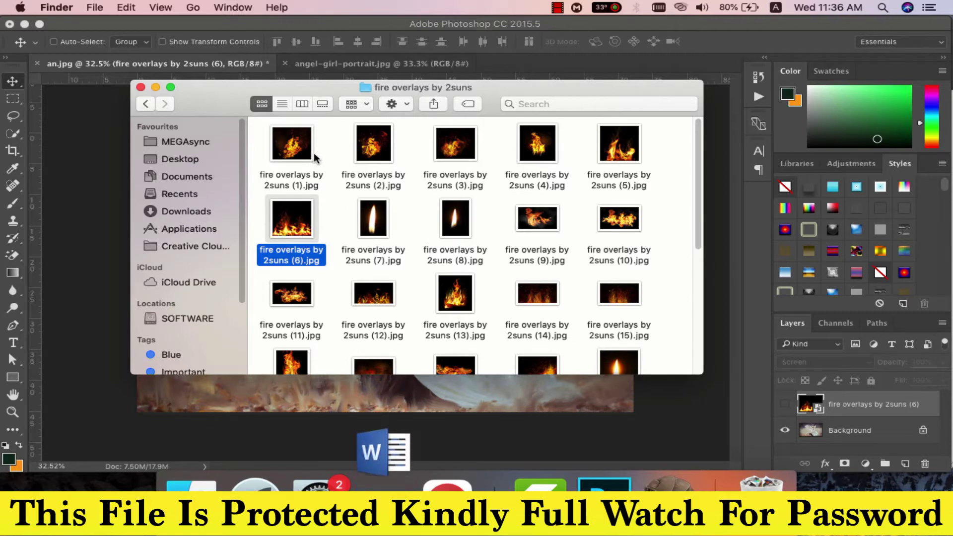
left_click_drag(295, 149, 420, 353)
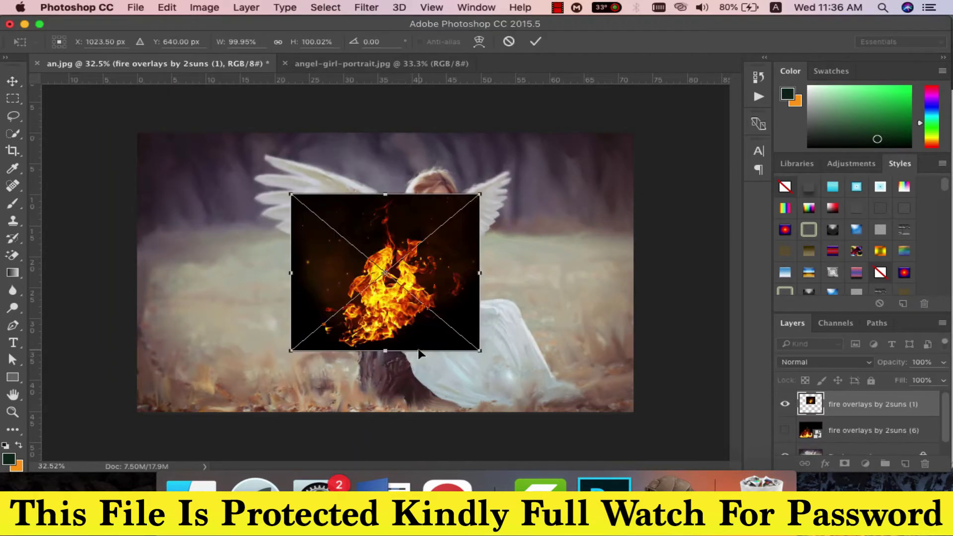
Enlarge the (1) overlay to about 270% by 244% and position it over the whole photo
left_click_drag(479, 349, 578, 433)
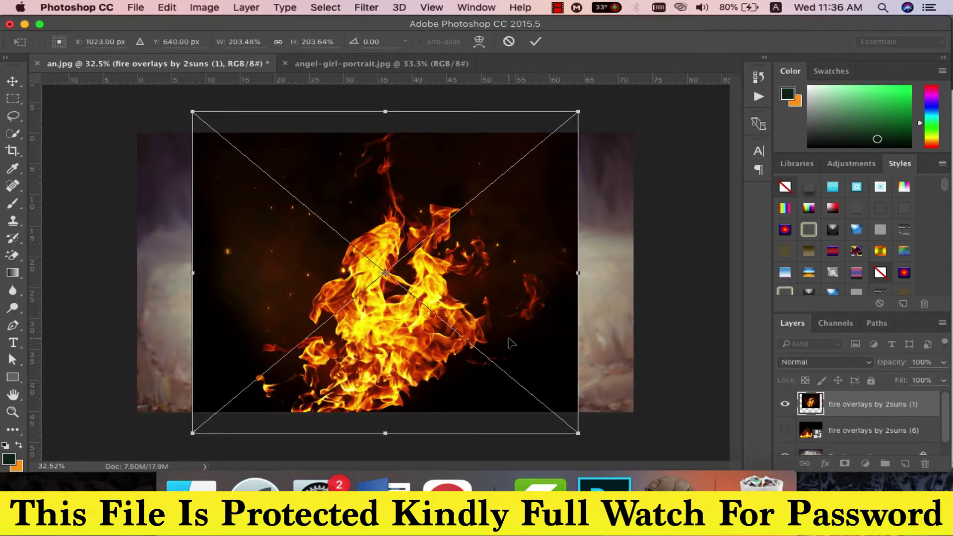
left_click_drag(510, 341, 564, 342)
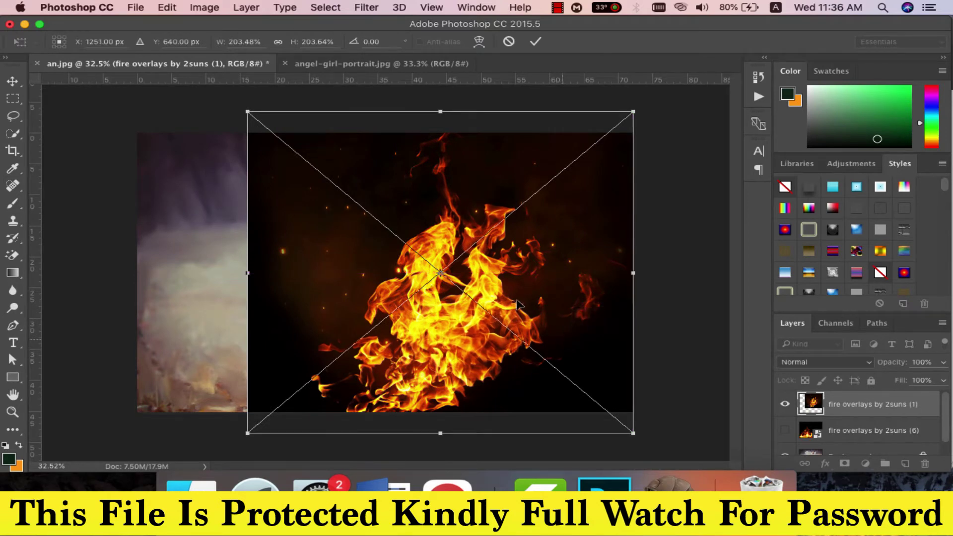
left_click_drag(520, 304, 476, 290)
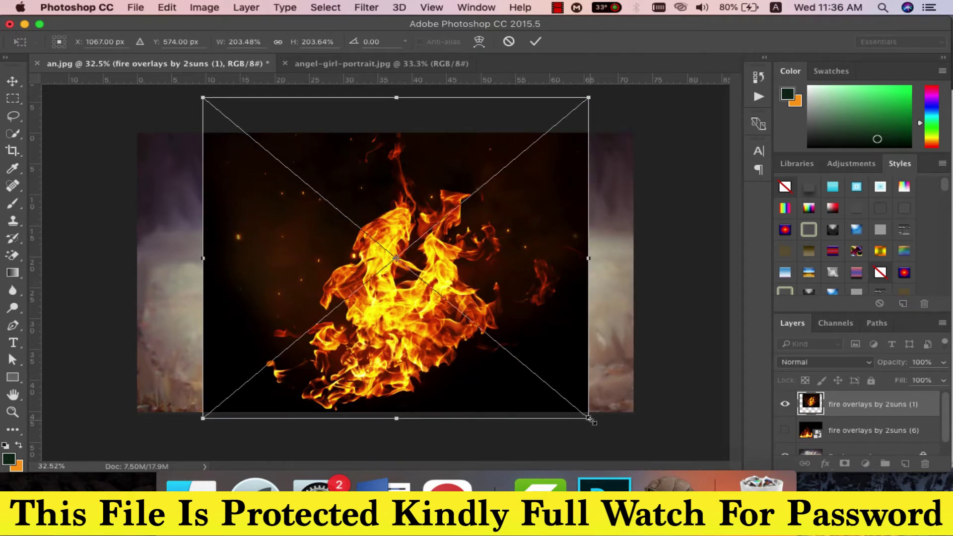
left_click_drag(590, 419, 656, 453)
Commit the (1) overlay, blend it in Screen mode, and move its flames onto the angel's lower body
key("Return")
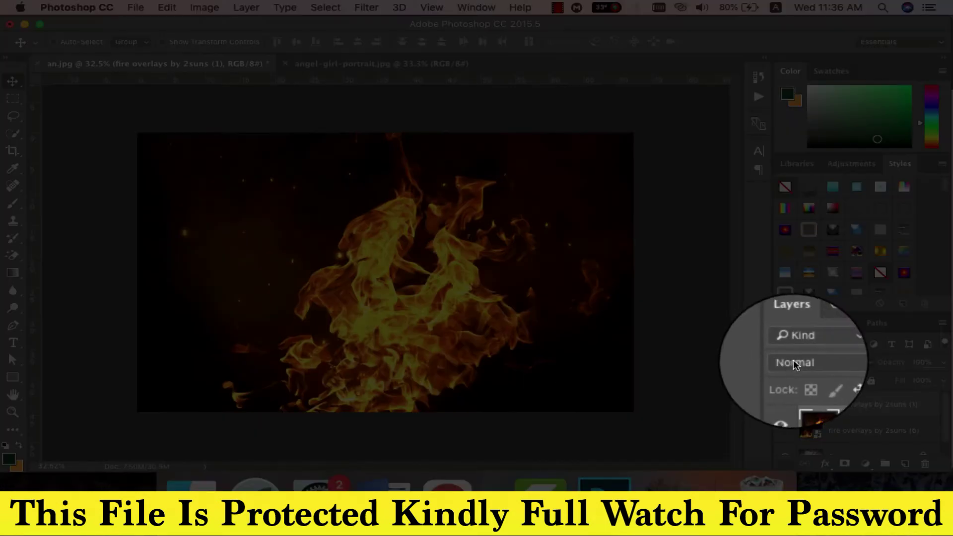
left_click(795, 362)
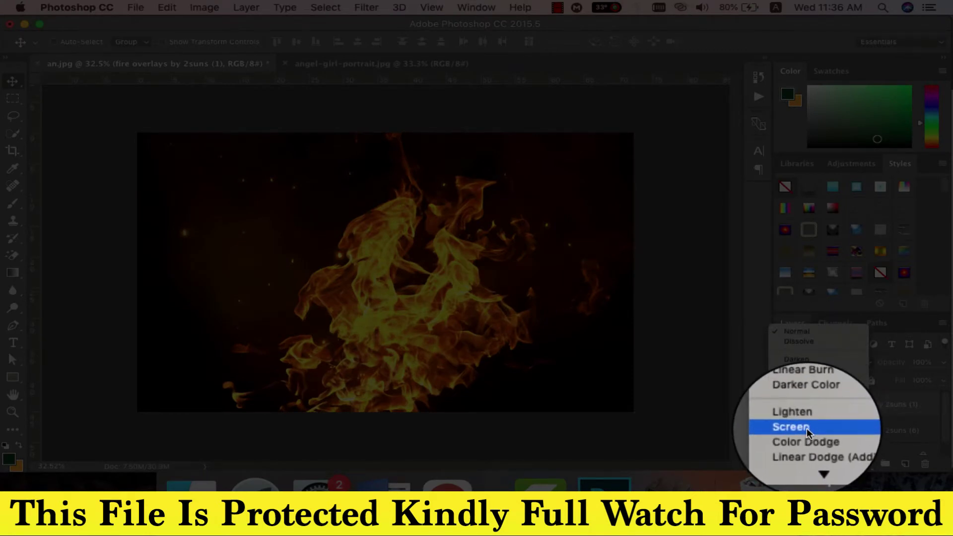
left_click(808, 434)
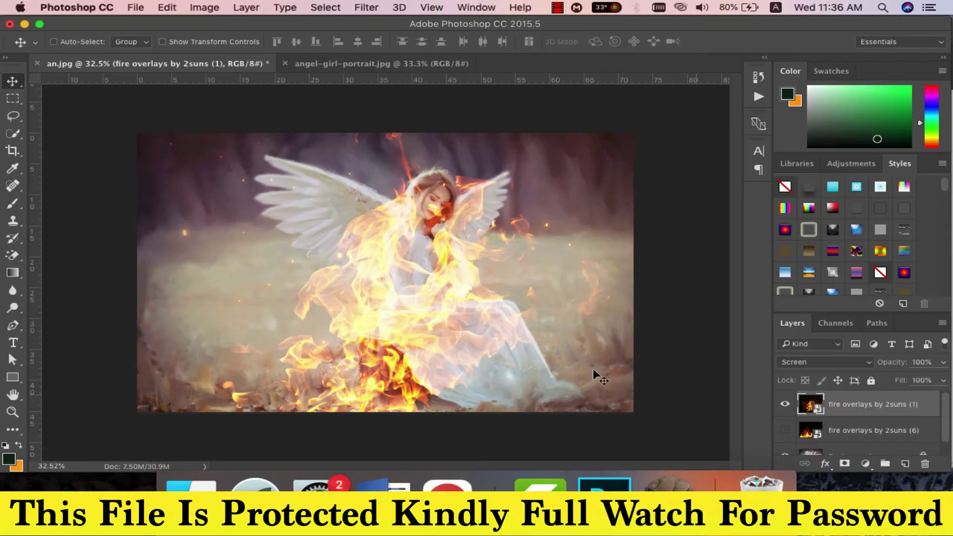
left_click_drag(413, 325, 301, 308)
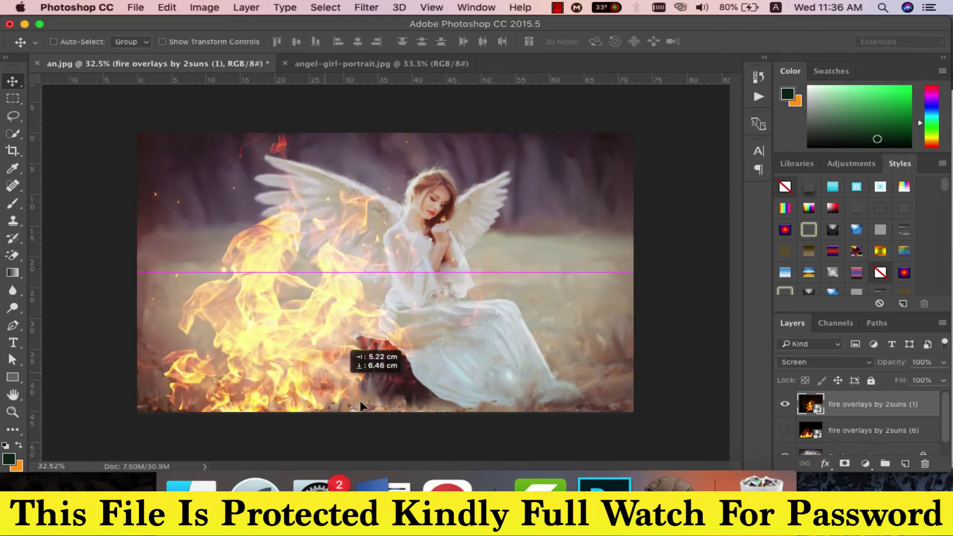
mouse_move(301, 307)
left_mouse_down()
mouse_move(379, 423)
mouse_move(501, 403)
mouse_move(412, 410)
left_mouse_up()
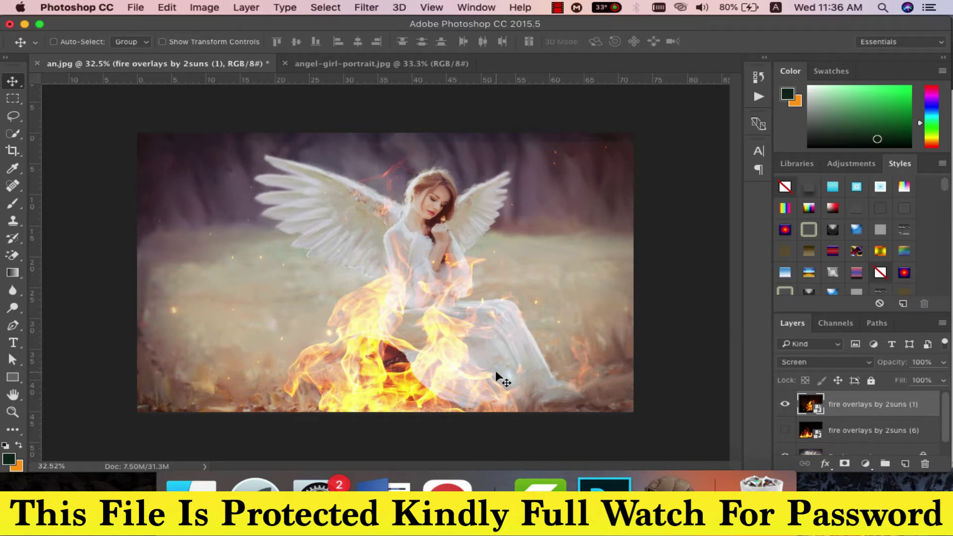
Hide the earlier fire layer, then place fire overlays by 2suns (18).jpg and enlarge it slightly
left_click(786, 406)
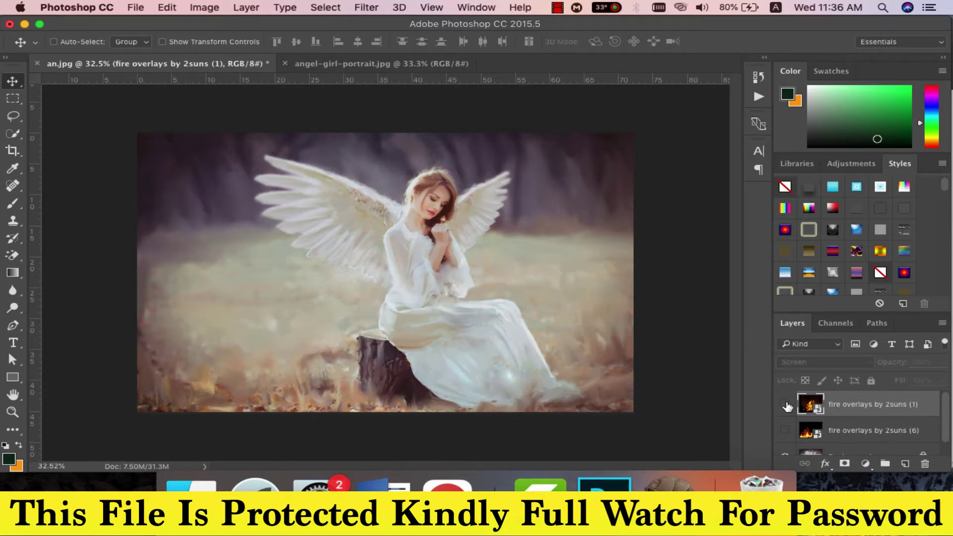
left_click(193, 484)
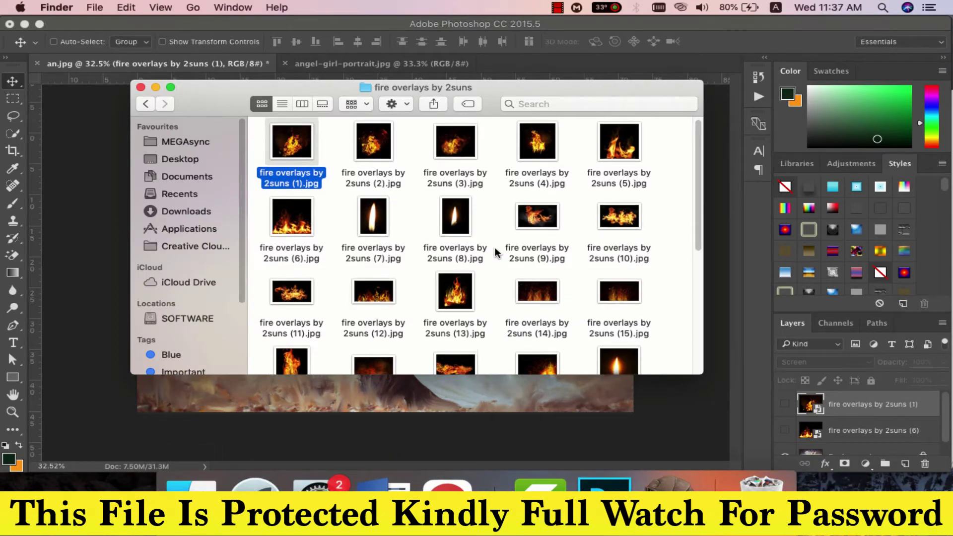
scroll(501, 249, "down", 3)
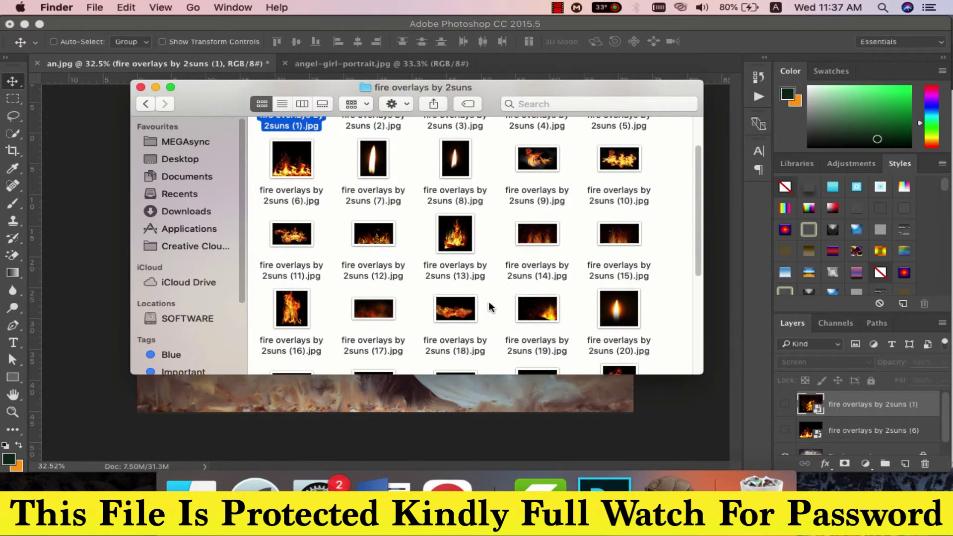
scroll(490, 308, "down", 3)
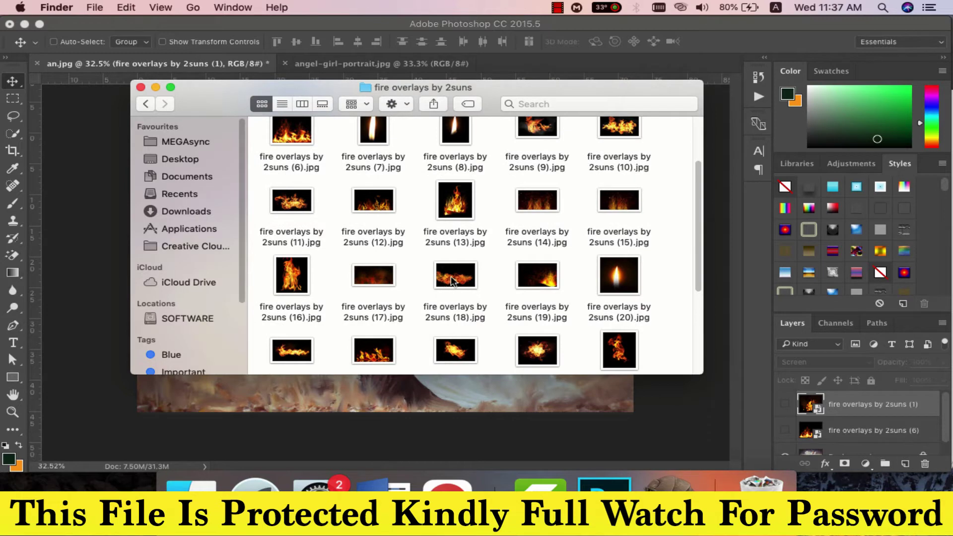
mouse_move(453, 281)
left_mouse_down()
mouse_move(427, 424)
mouse_move(292, 296)
left_mouse_up()
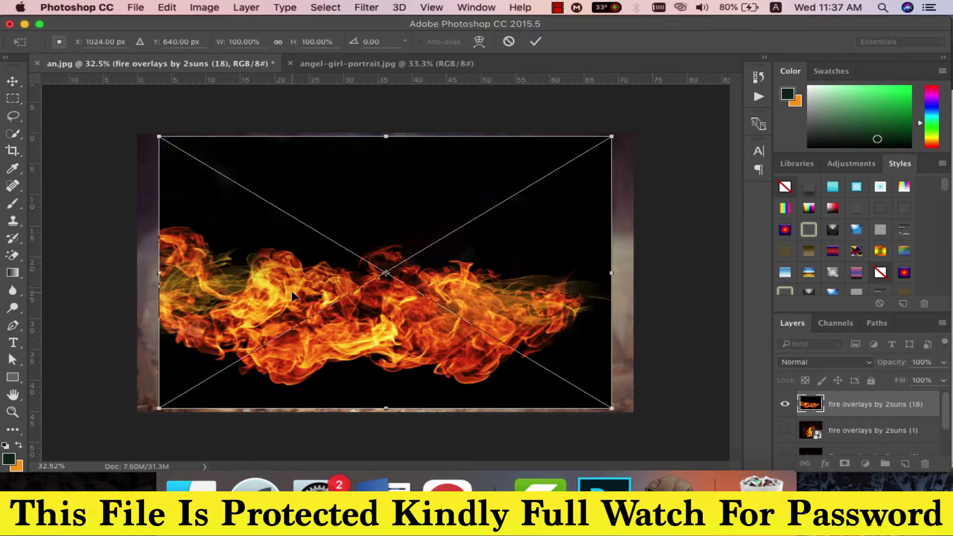
left_click_drag(608, 406, 635, 423)
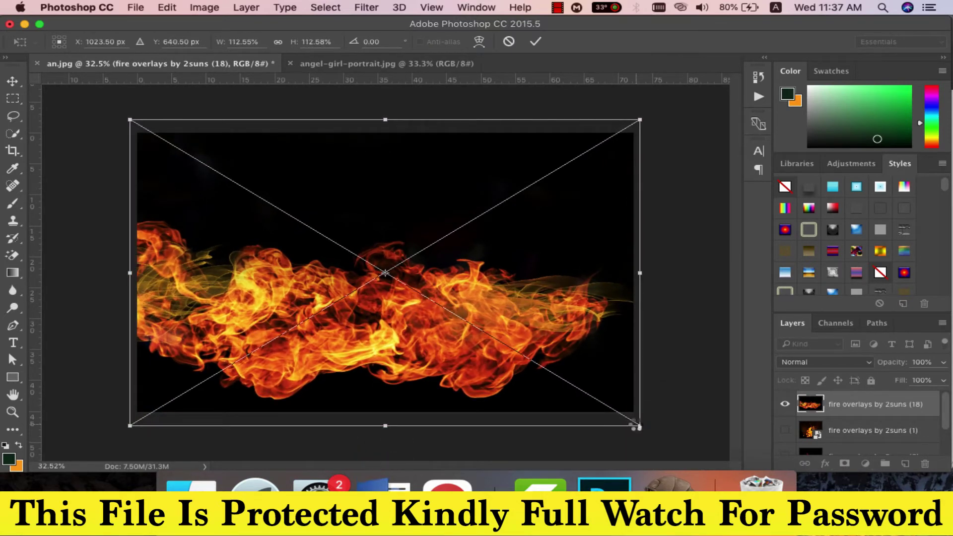
key("Return")
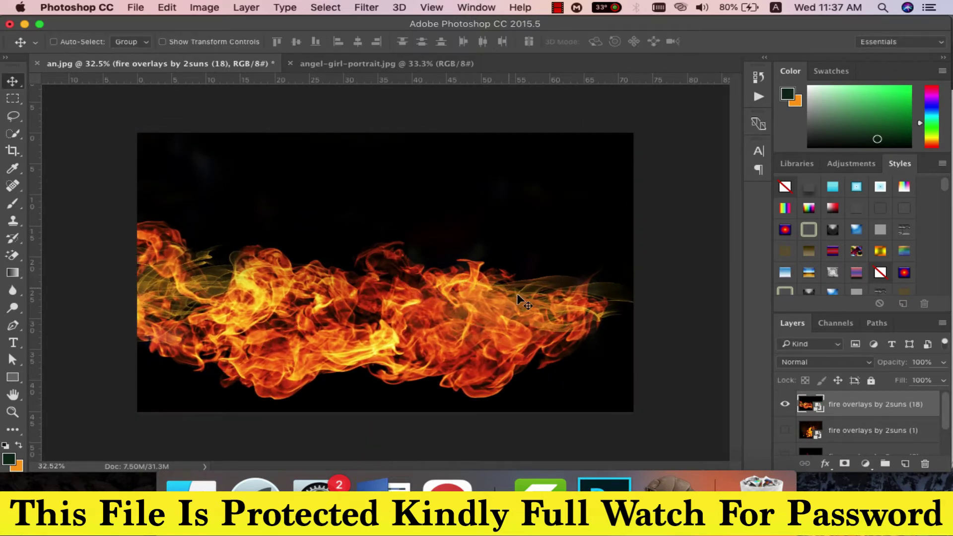
Set the (18) fire layer to Screen blending, then switch to the angel-girl-portrait.jpg document
left_click(813, 368)
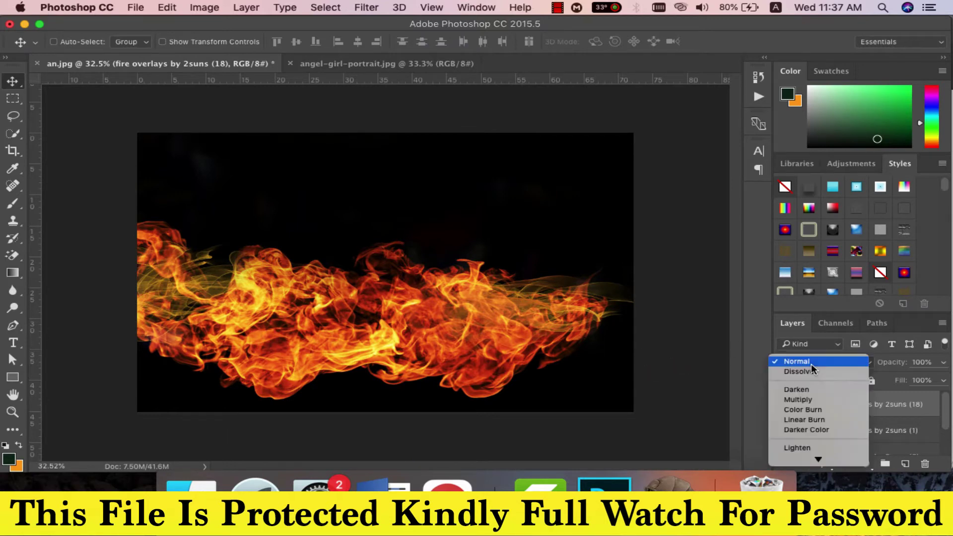
scroll(817, 397, "down", 3)
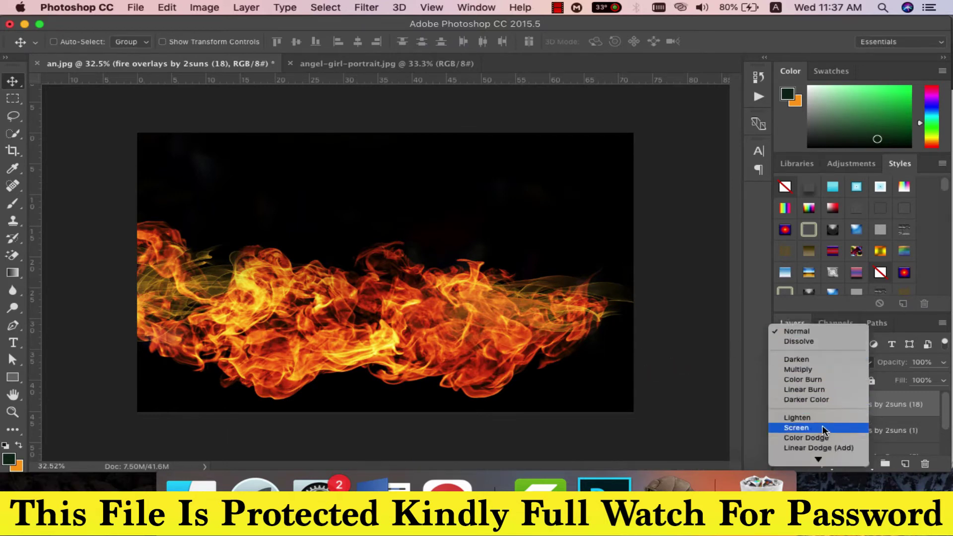
left_click(823, 428)
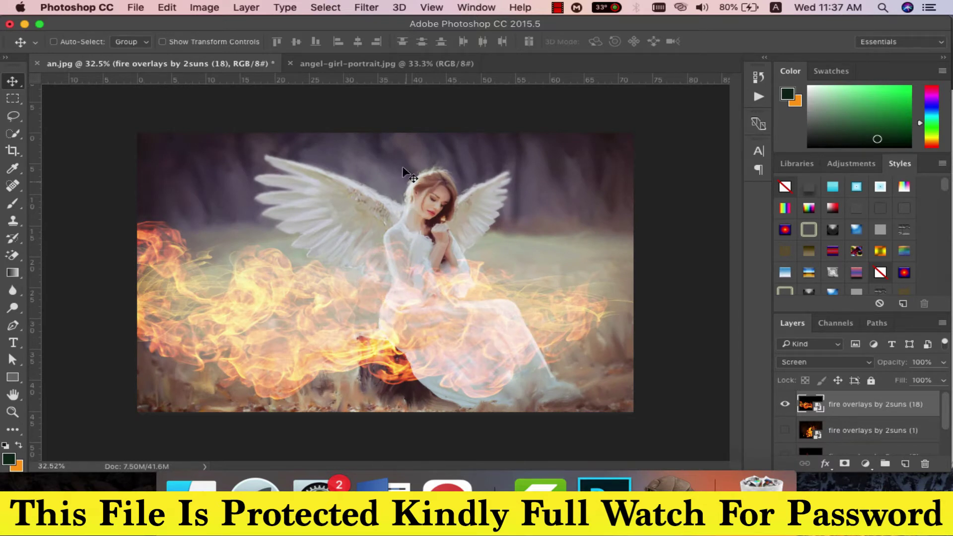
left_click(343, 64)
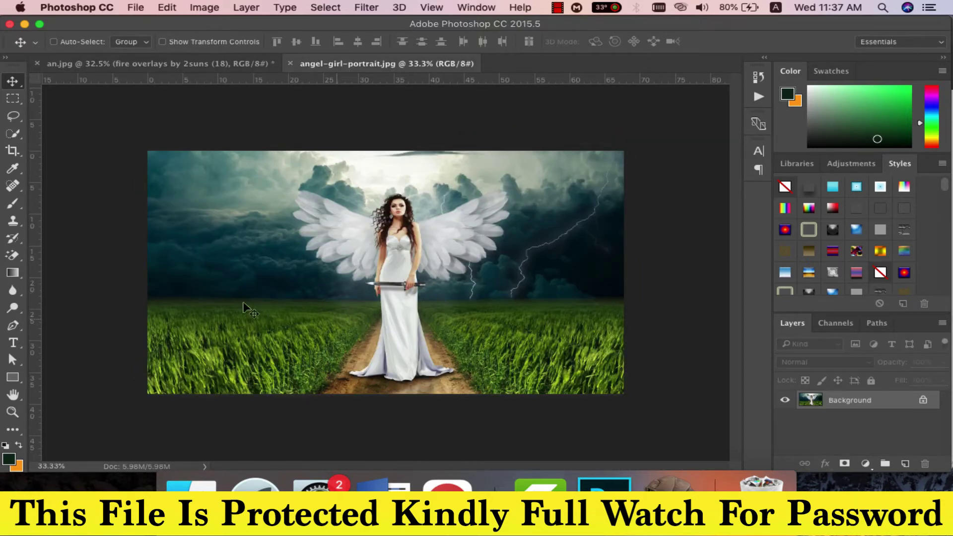
Place fire overlays by 2suns (29).jpg into angel-girl-portrait.jpg and enlarge it to fill the canvas
left_click(202, 460)
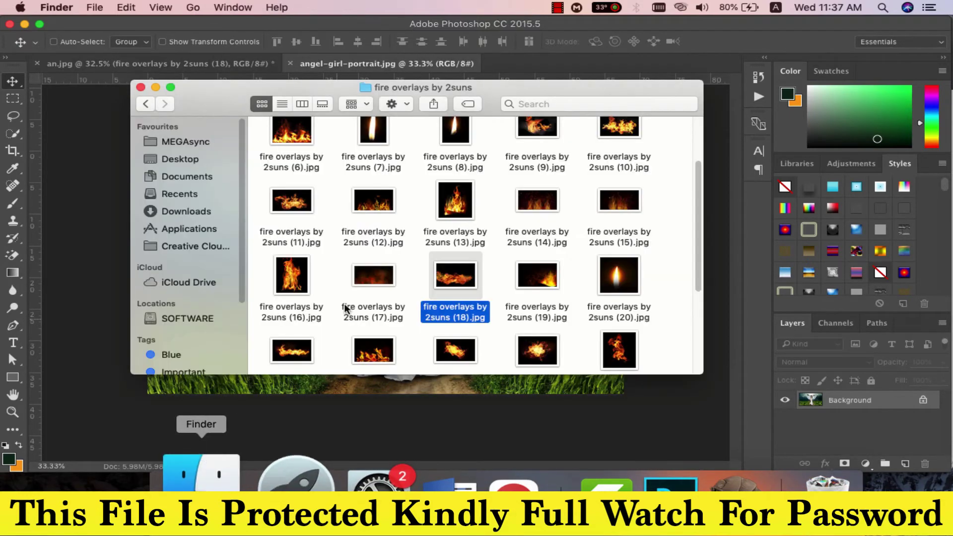
scroll(372, 312, "down", 3)
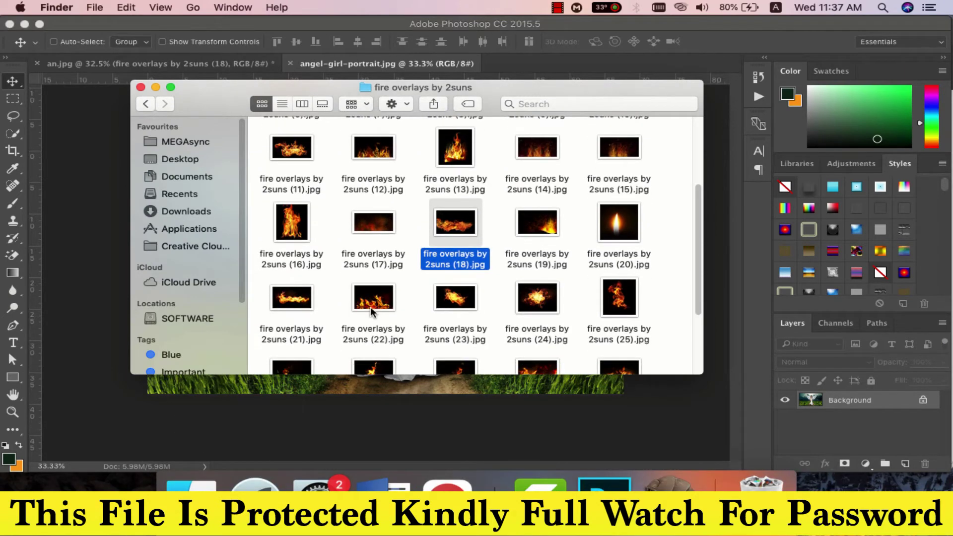
scroll(423, 320, "down", 1)
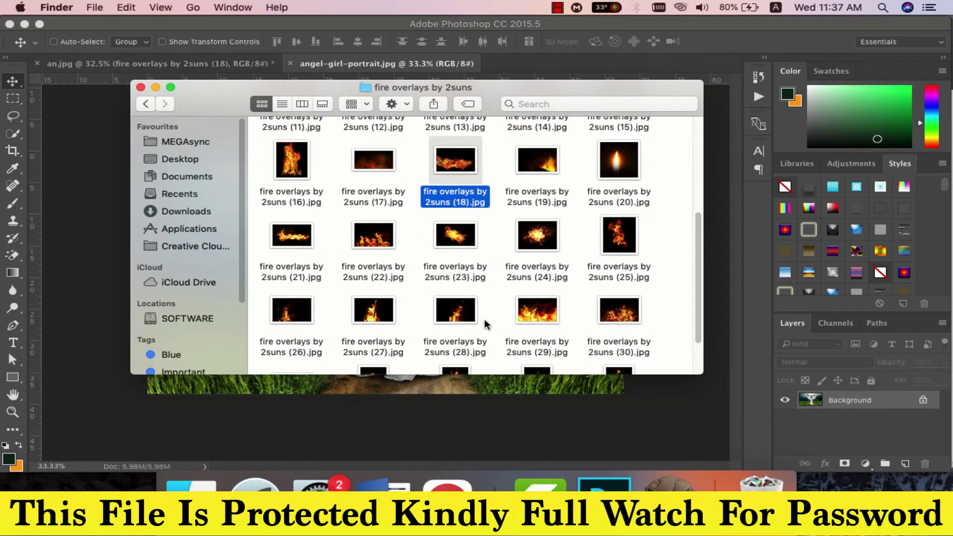
left_click(536, 313)
left_click_drag(514, 415, 452, 349)
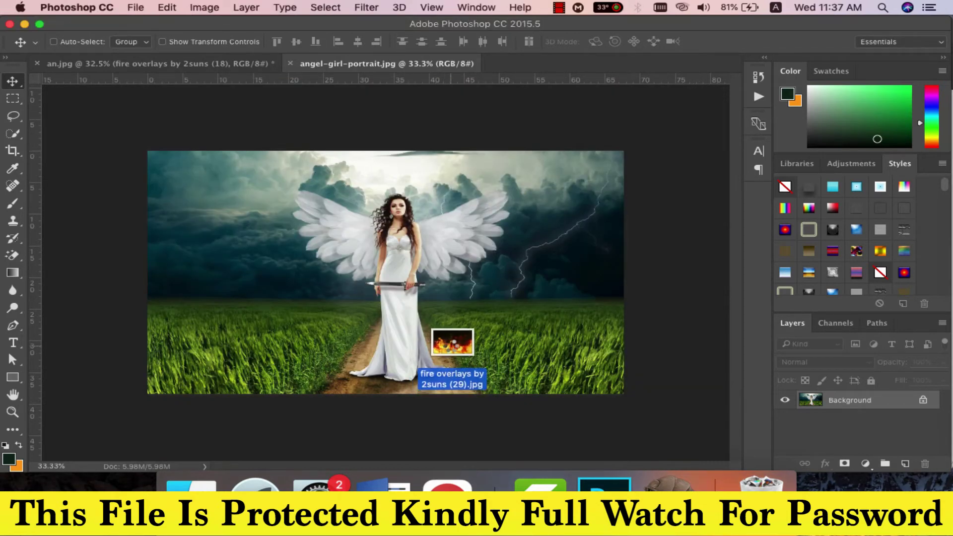
left_click_drag(452, 349, 451, 350)
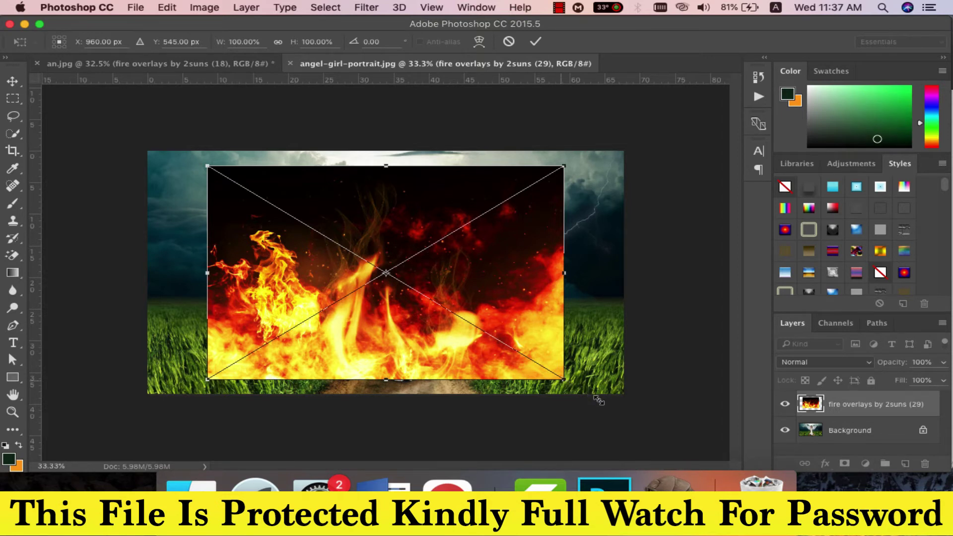
left_click_drag(599, 400, 624, 407)
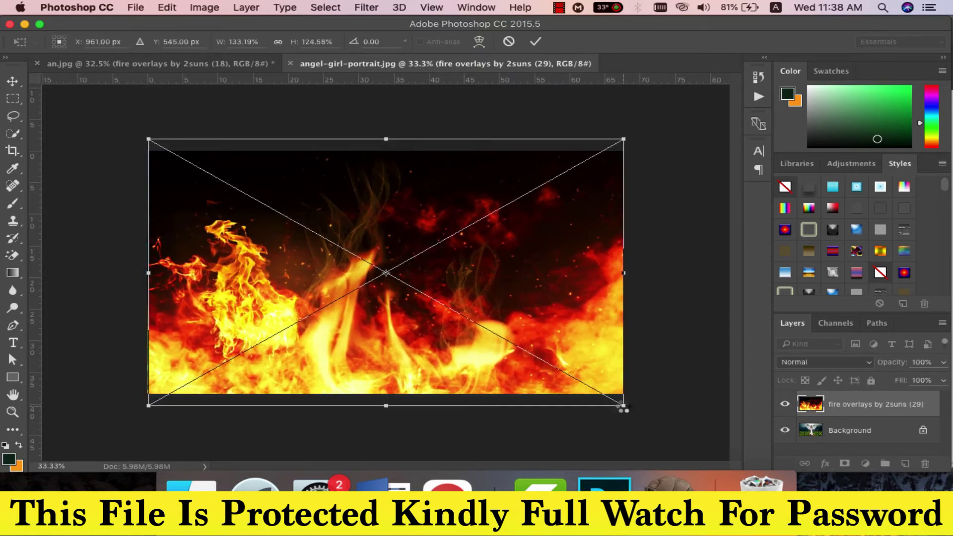
key("Return")
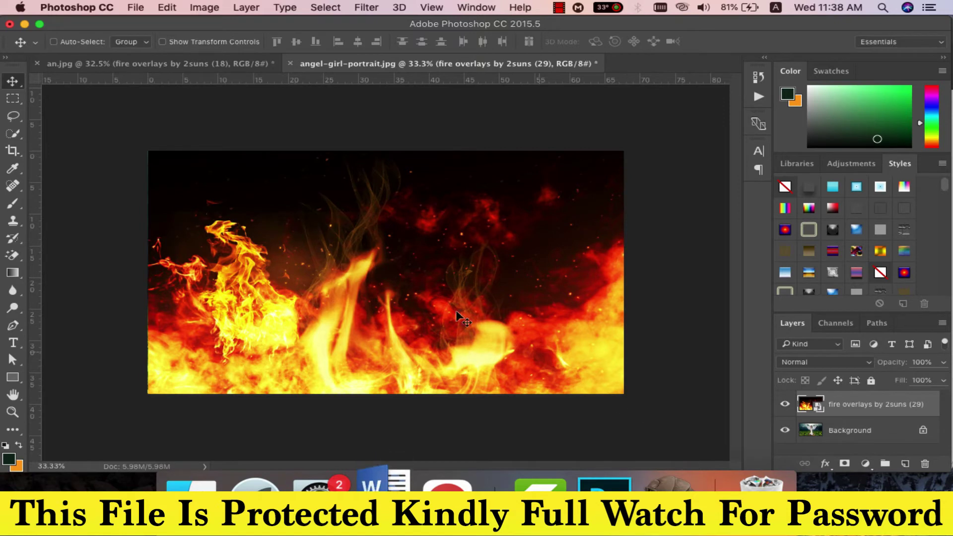
Set the fire overlays by 2suns (29) layer's blend mode to Screen
left_click(803, 367)
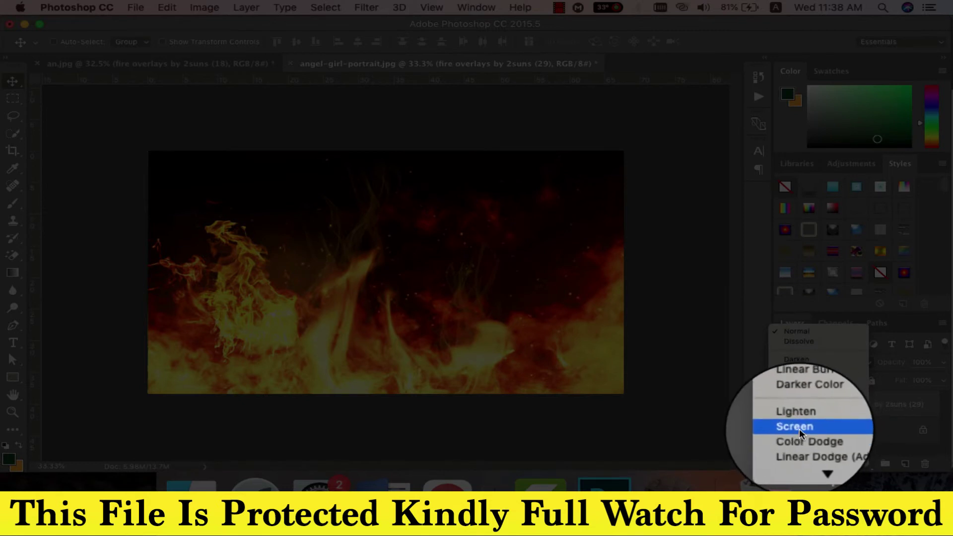
left_click(809, 428)
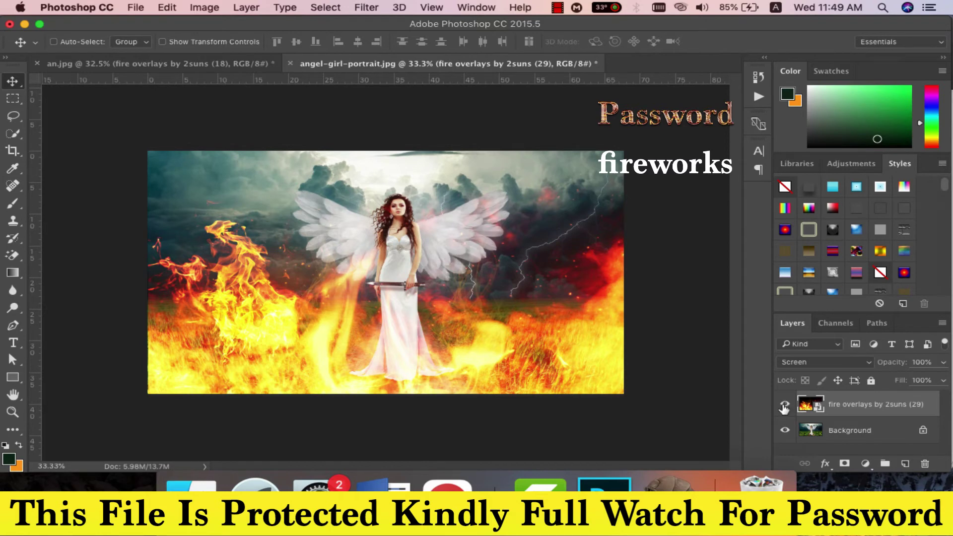
Hide the fire (29) layer, place fire overlay (24) from Finder, and enlarge it to about 151%
left_click(784, 405)
left_click(197, 466)
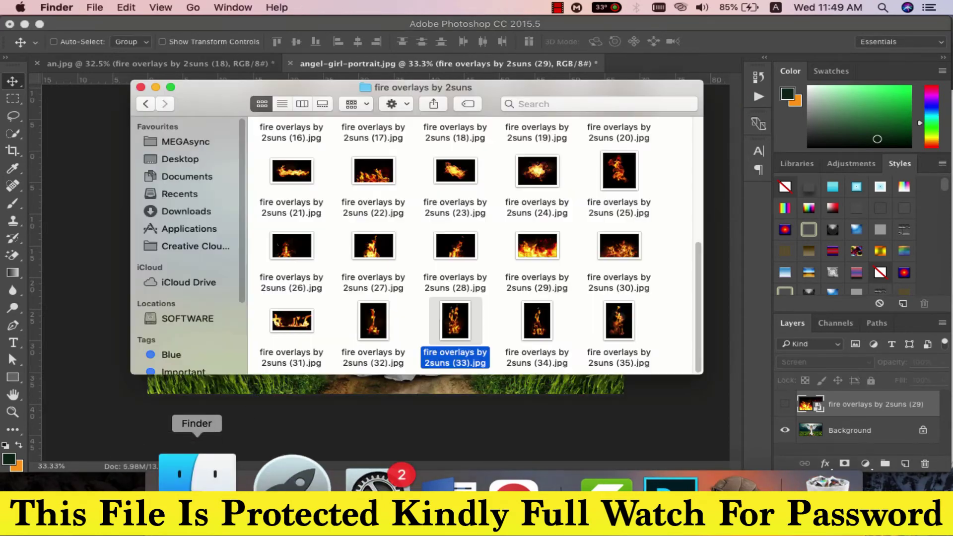
left_click(539, 263)
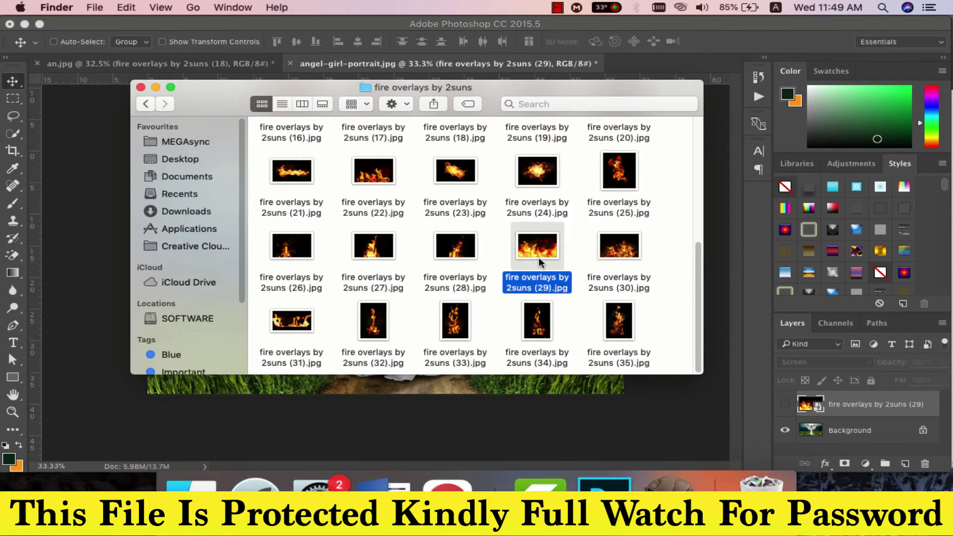
left_click(549, 178)
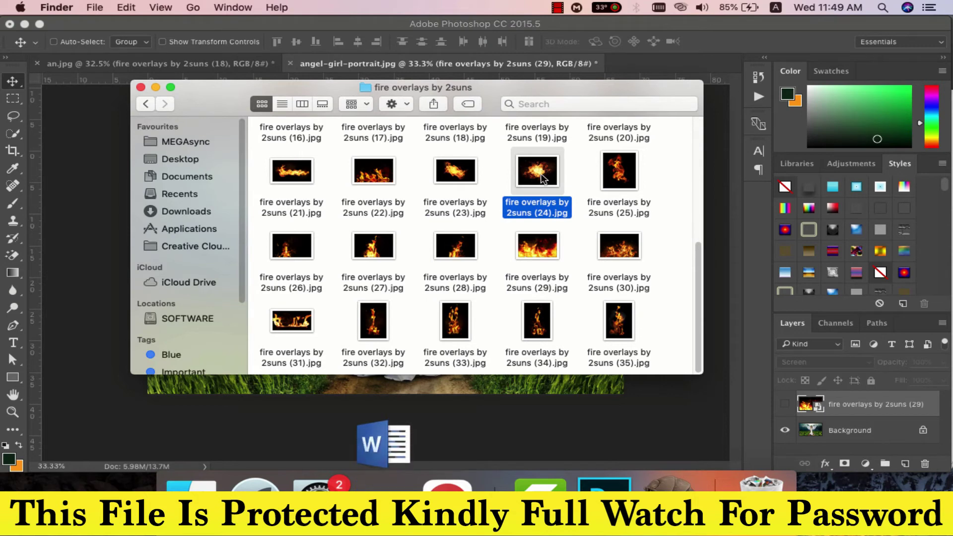
mouse_move(540, 182)
left_mouse_down()
mouse_move(420, 327)
mouse_move(403, 314)
mouse_move(401, 339)
left_mouse_up()
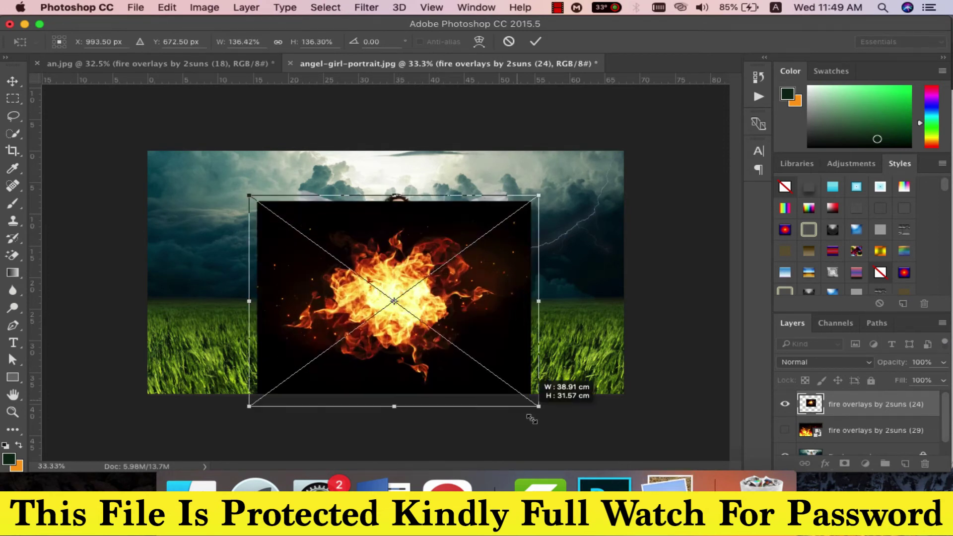
left_click_drag(490, 374, 542, 411)
left_click_drag(493, 336, 492, 306)
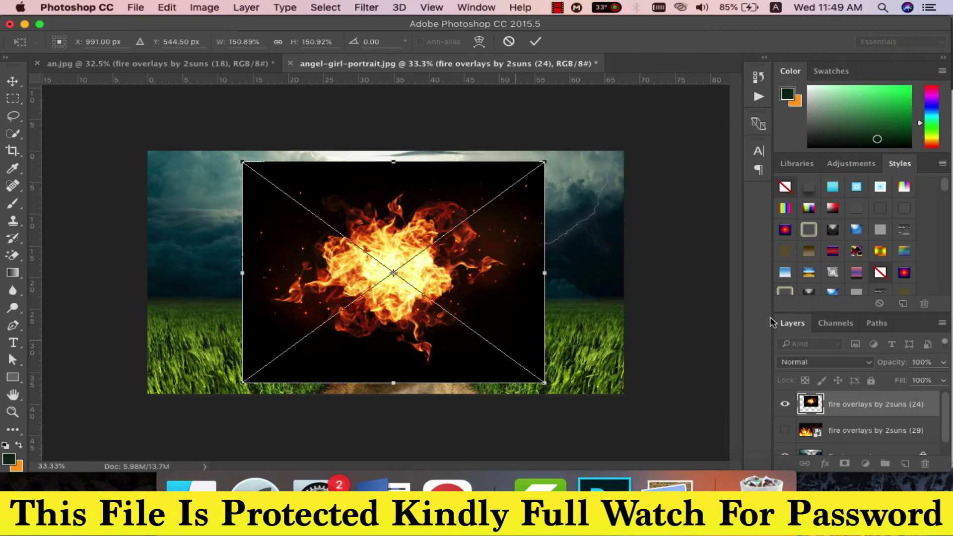
Commit the resize, set fire (24) to Screen, move it to the angel's feet, then hide it
left_click(795, 361)
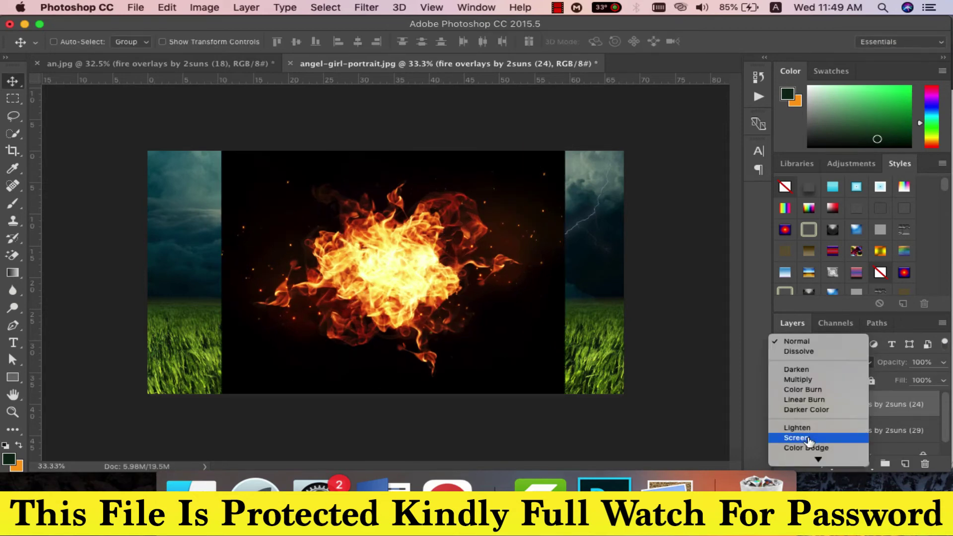
left_click(809, 438)
left_click_drag(419, 288, 408, 337)
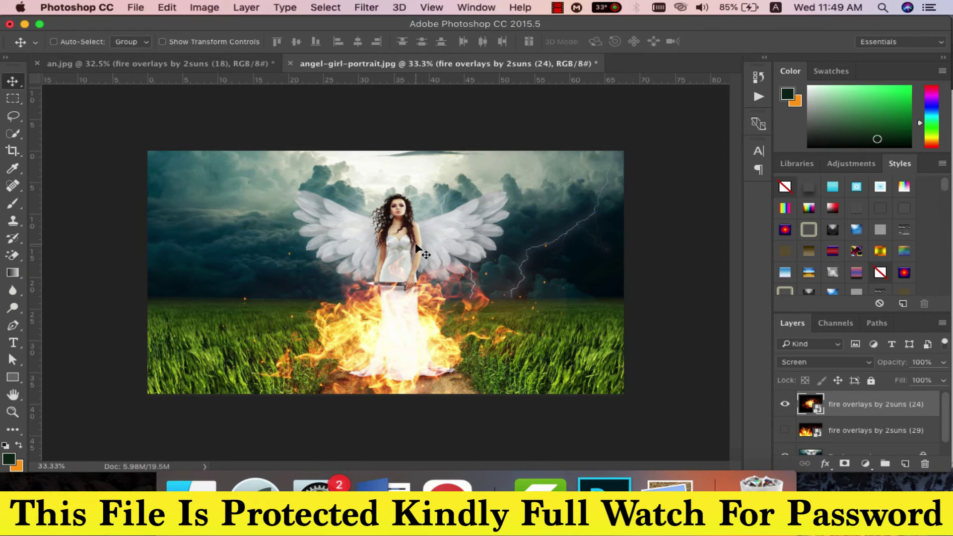
left_click(785, 405)
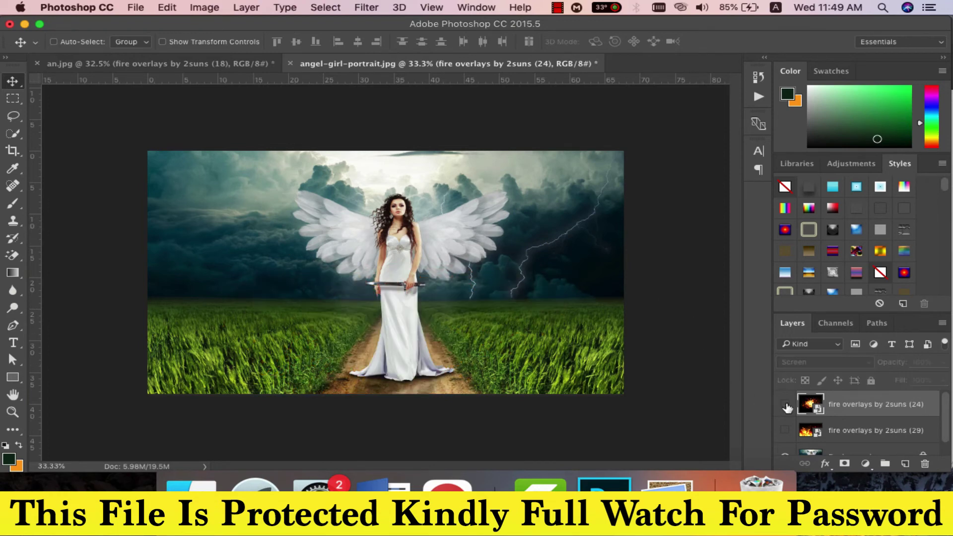
Place fire overlays by 2suns (33).jpg from Finder over the centre of the angel image
left_click(190, 476)
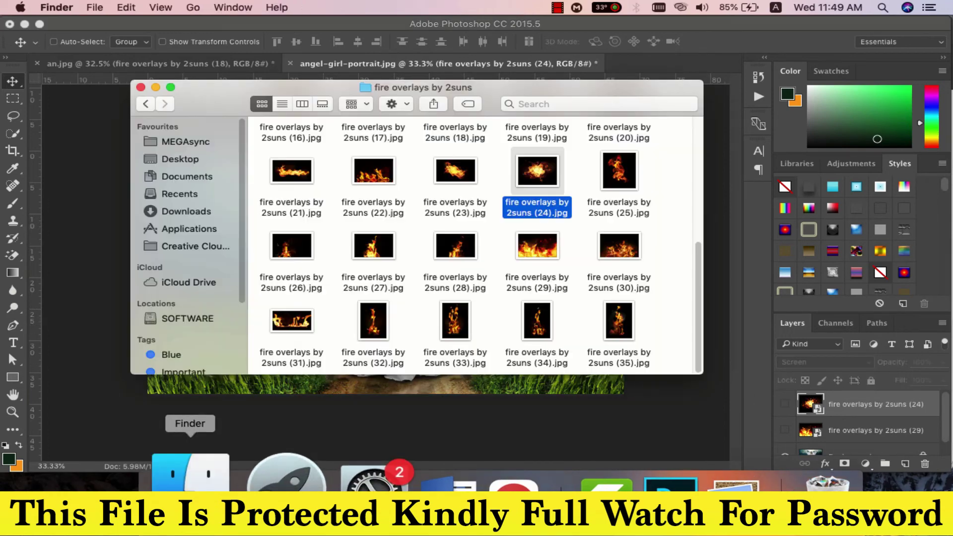
left_click(460, 323)
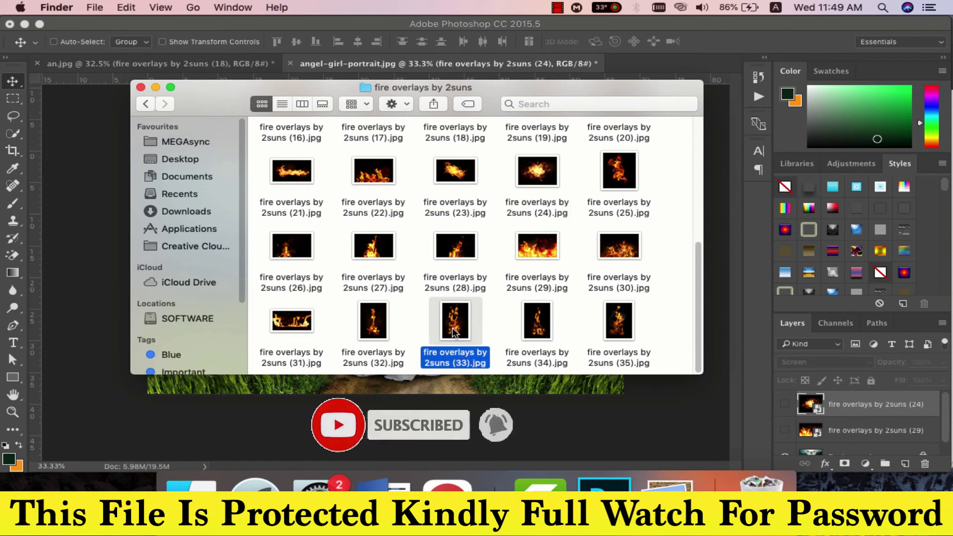
mouse_move(454, 331)
left_mouse_down()
mouse_move(452, 408)
mouse_move(392, 332)
left_mouse_up()
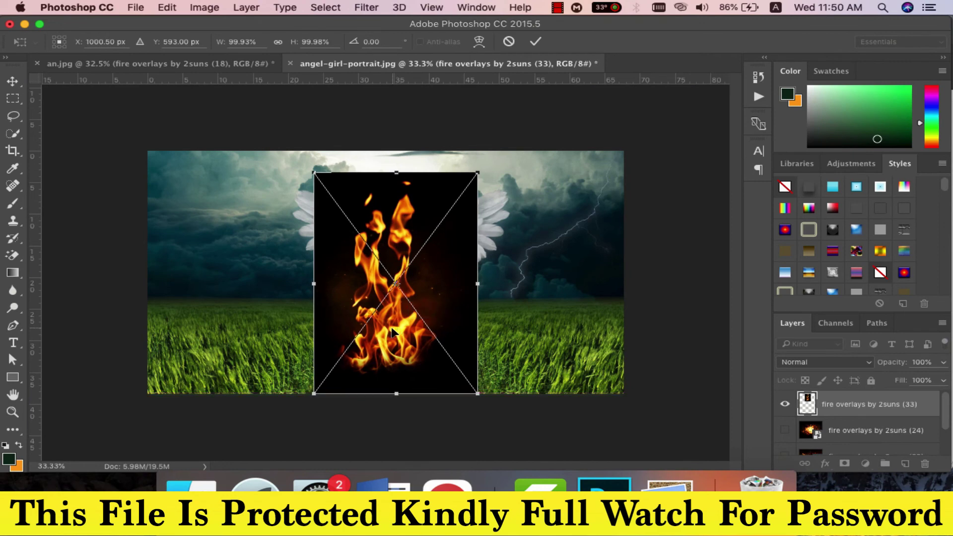
key("Return")
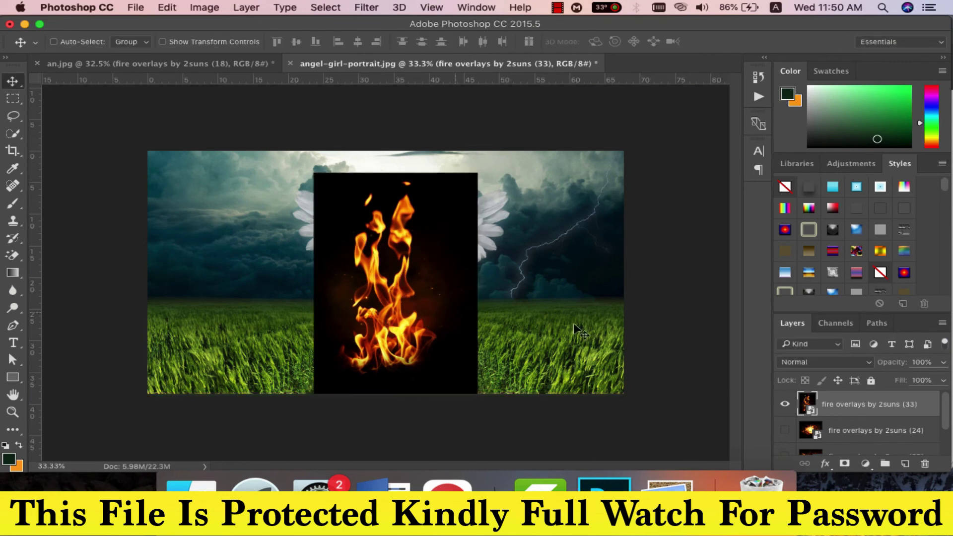
Set the fire (33) layer to Screen and shift it down-right over the angel's body
left_click(815, 362)
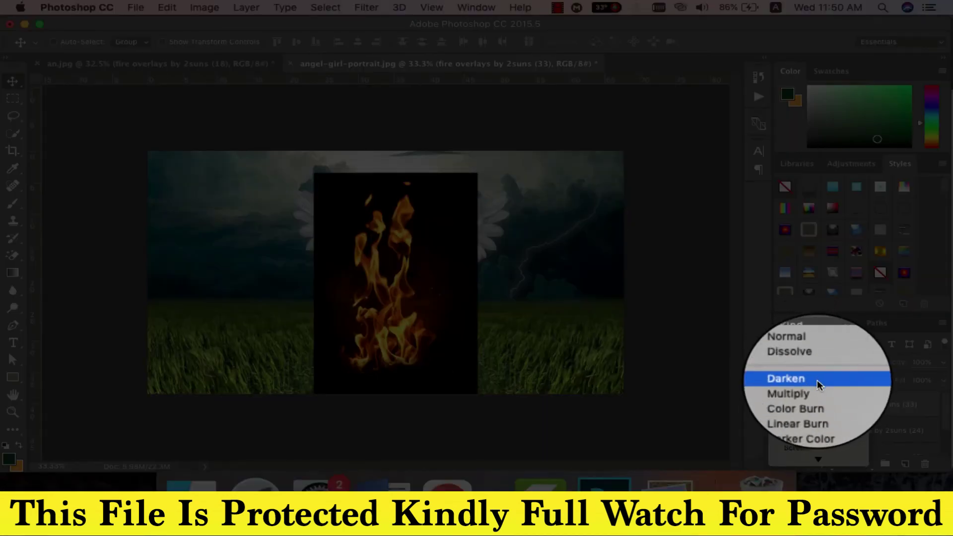
left_click(809, 427)
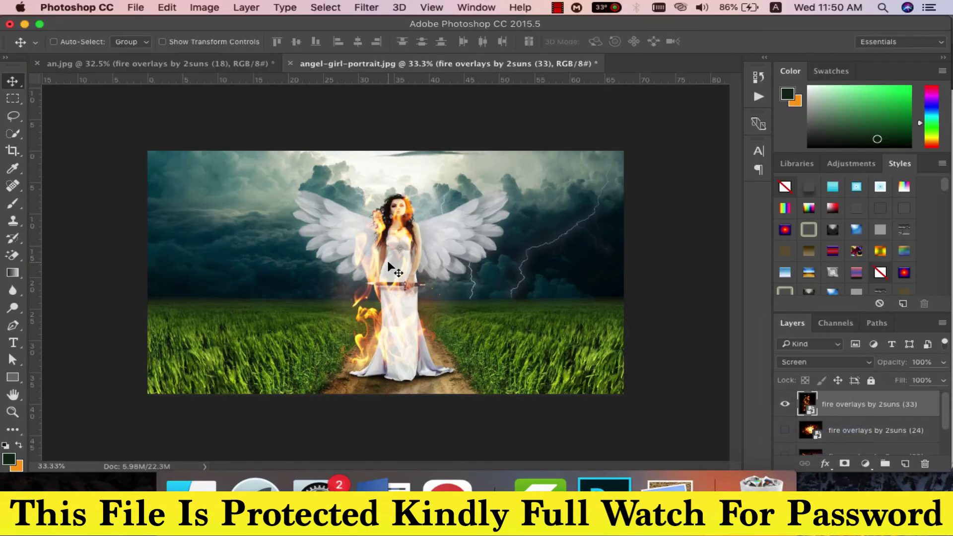
left_click_drag(387, 263, 400, 276)
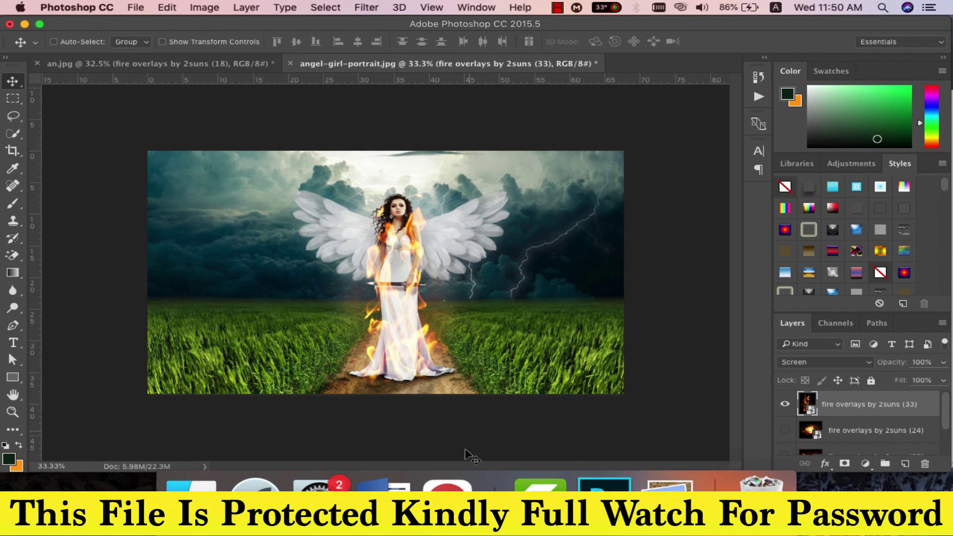
Switch to Google Chrome showing the HW TUTS YouTube channel page
left_click(457, 476)
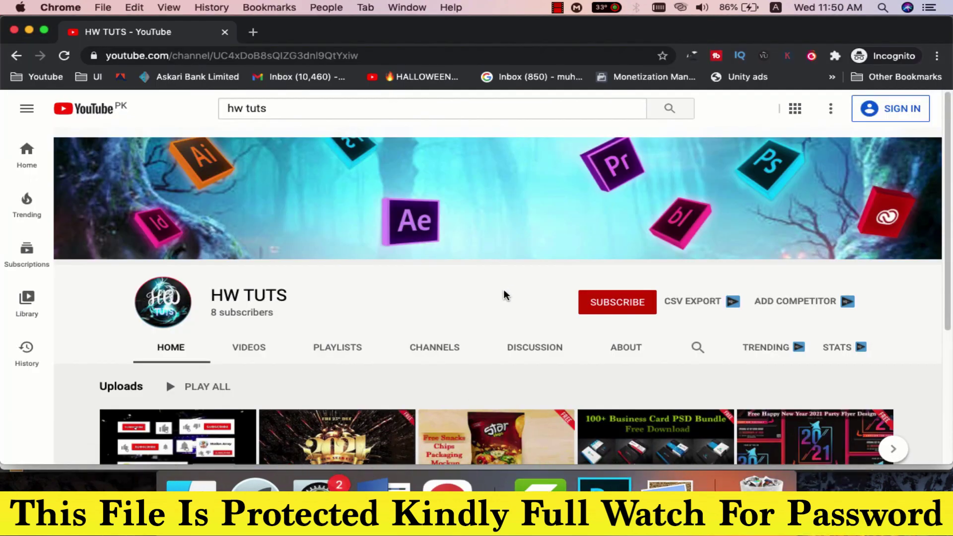